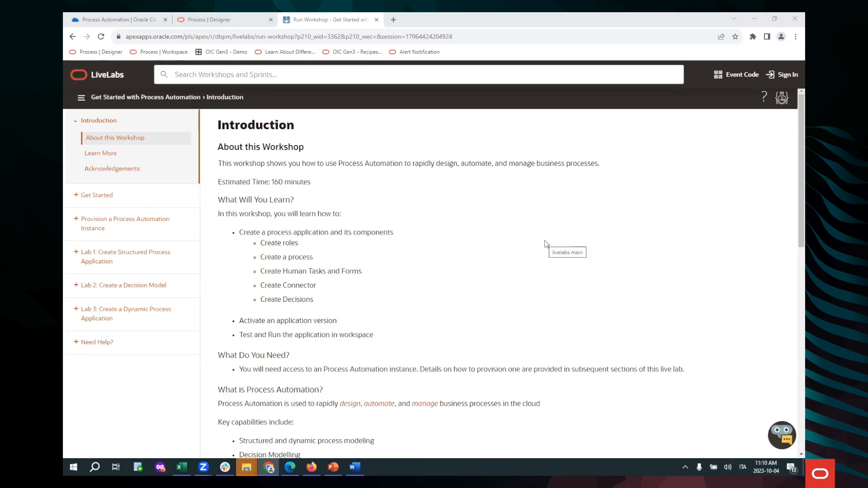
# Step: Switch to the process designer and open Travel Request Process from TravelRequestApplication
pyautogui.click(224, 19)
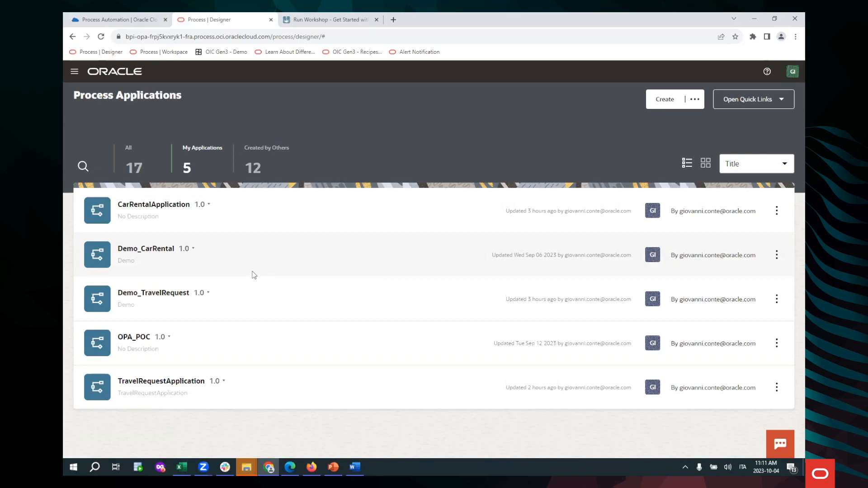
pyautogui.click(179, 383)
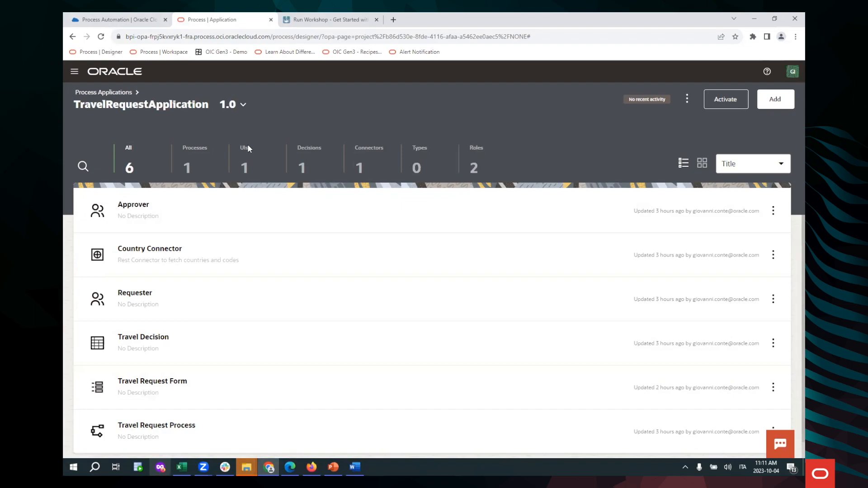
pyautogui.click(164, 436)
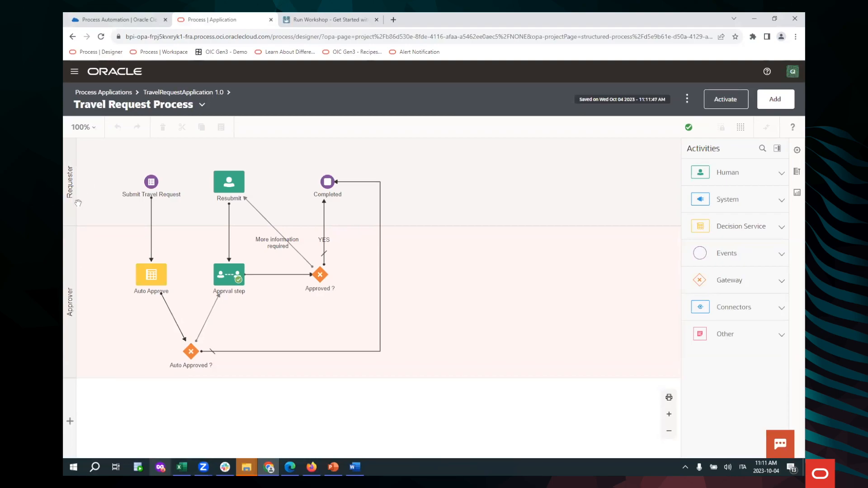
# Step: Expand the Human, System, Decision Service, Events, Gateway, Connectors and Other activity categories and examine the elements each one offers
pyautogui.click(781, 176)
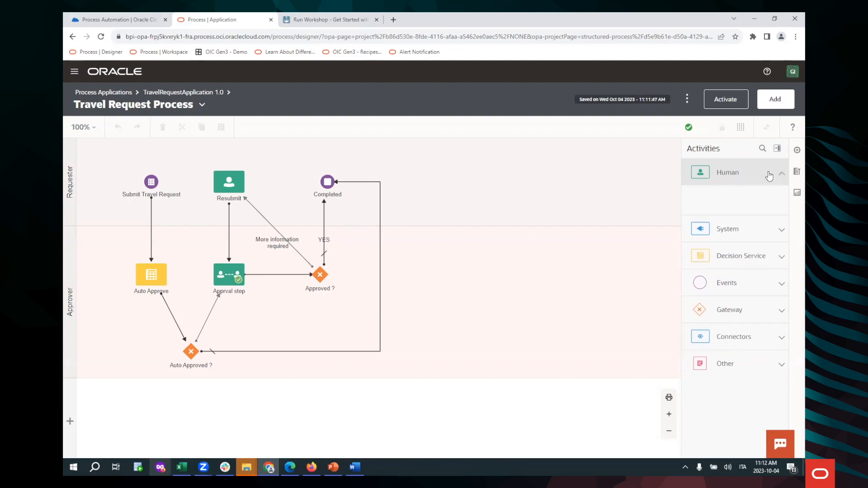
pyautogui.click(780, 234)
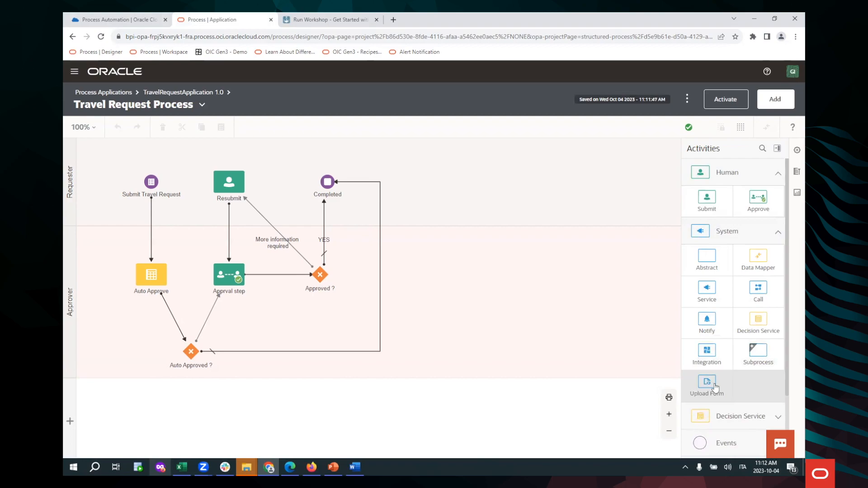
pyautogui.scroll(-2, 715, 388)
pyautogui.click(775, 338)
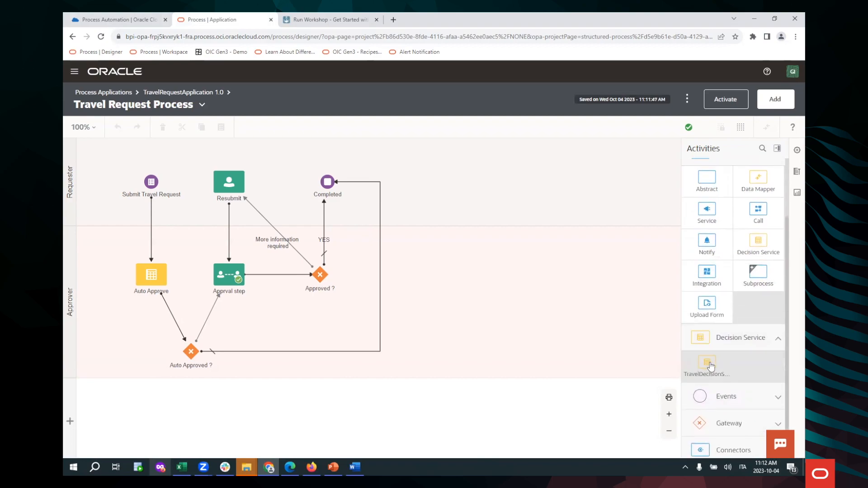
pyautogui.scroll(-1, 745, 377)
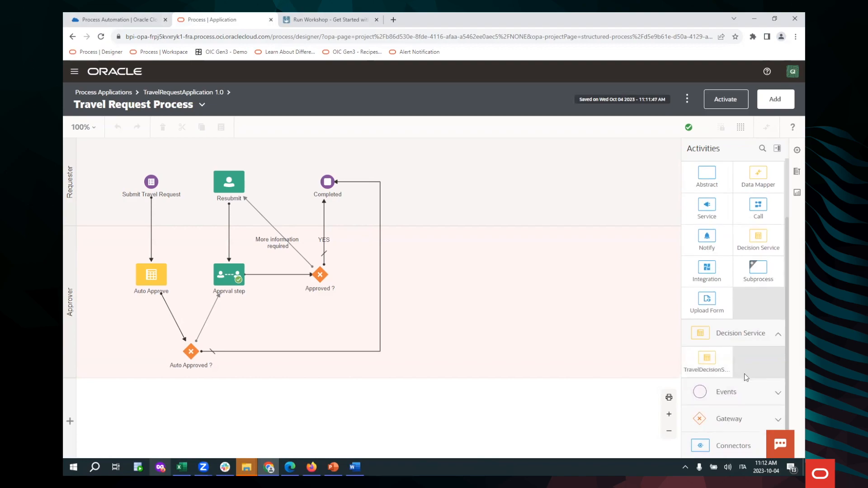
pyautogui.scroll(-1, 745, 377)
pyautogui.click(759, 366)
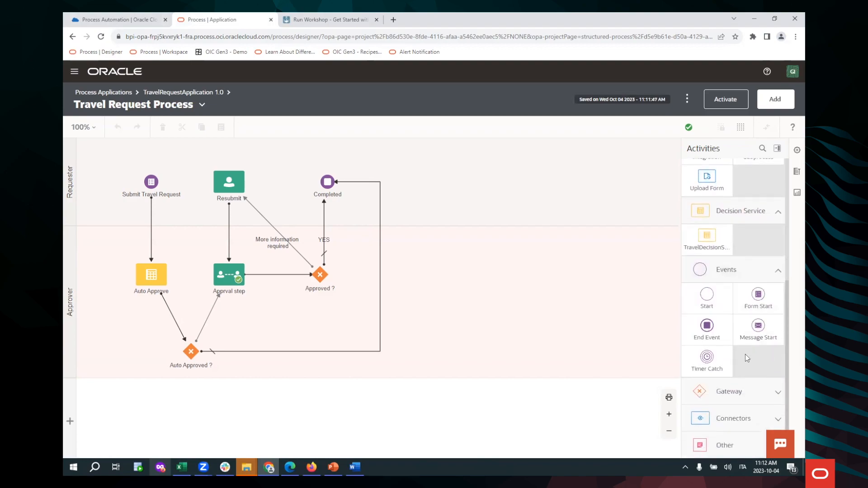
pyautogui.click(753, 389)
pyautogui.scroll(-3, 745, 356)
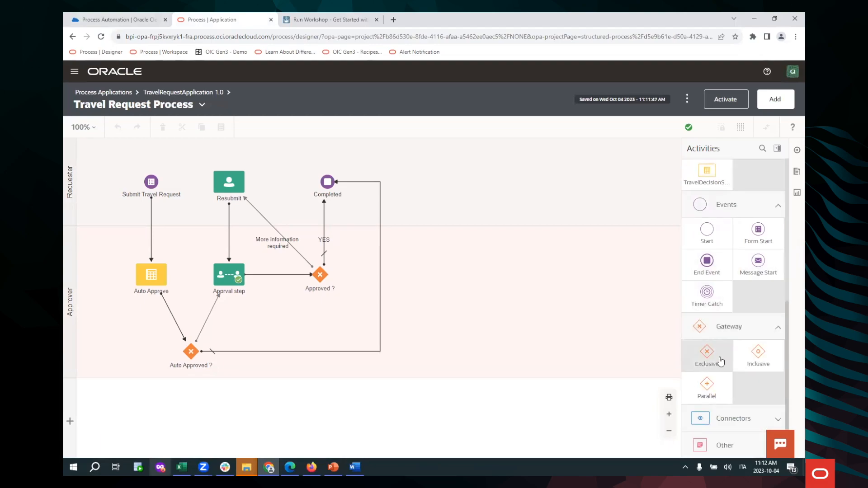
pyautogui.click(739, 424)
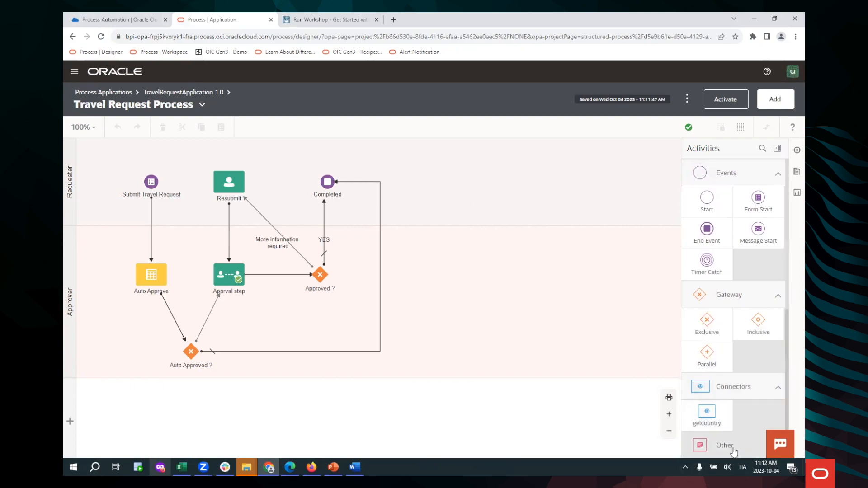
pyautogui.scroll(-1, 735, 350)
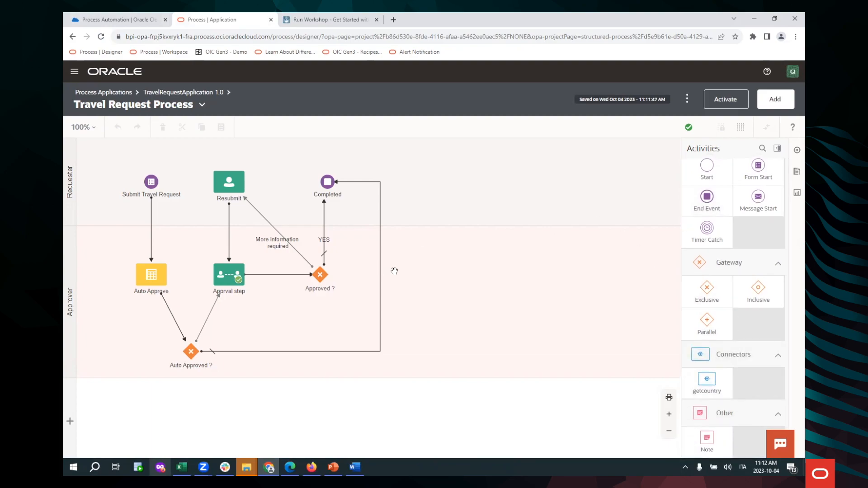
# Step: Examine the Submit Travel Request event's properties and presentation options, and the Auto Approve activity's properties
pyautogui.click(152, 185)
pyautogui.rightClick(163, 190)
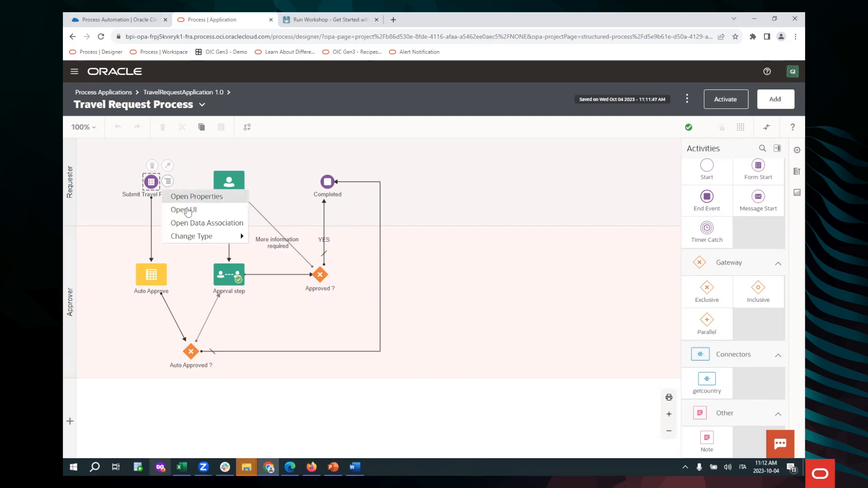
pyautogui.click(187, 197)
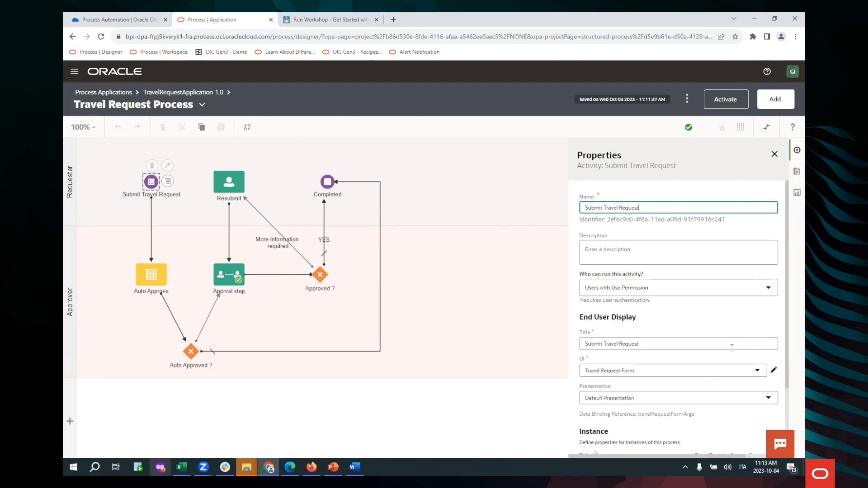
pyautogui.scroll(-2, 718, 366)
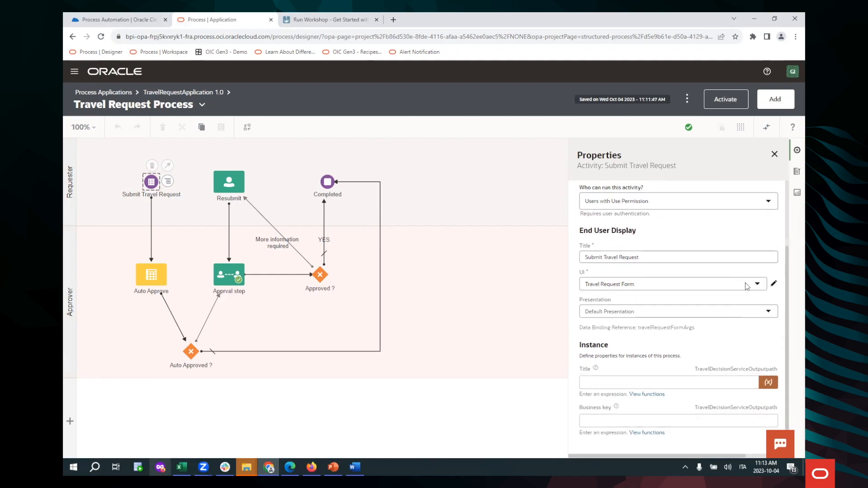
pyautogui.click(741, 312)
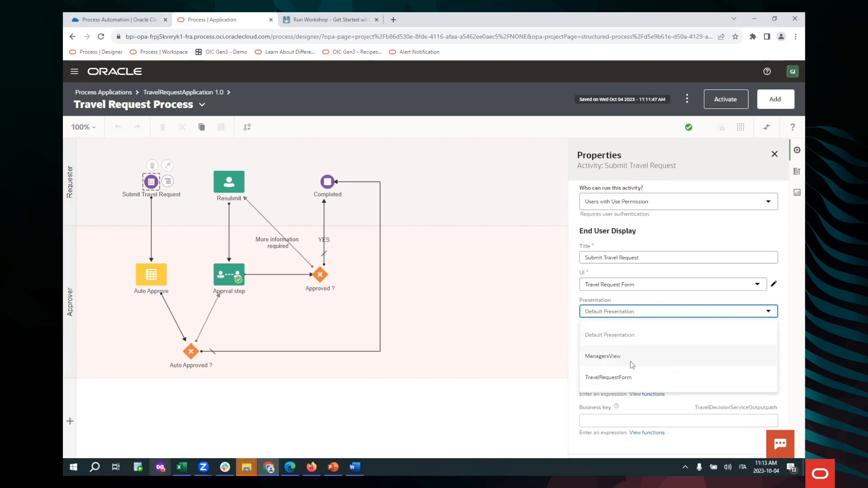
pyautogui.click(470, 309)
pyautogui.click(155, 276)
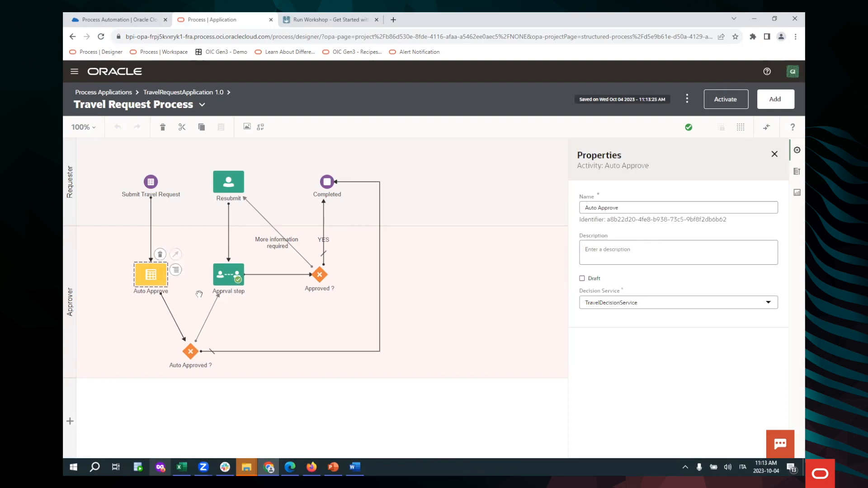
# Step: Examine the assignee policy and participant selection options of the approval step in the Approver lane
pyautogui.click(228, 279)
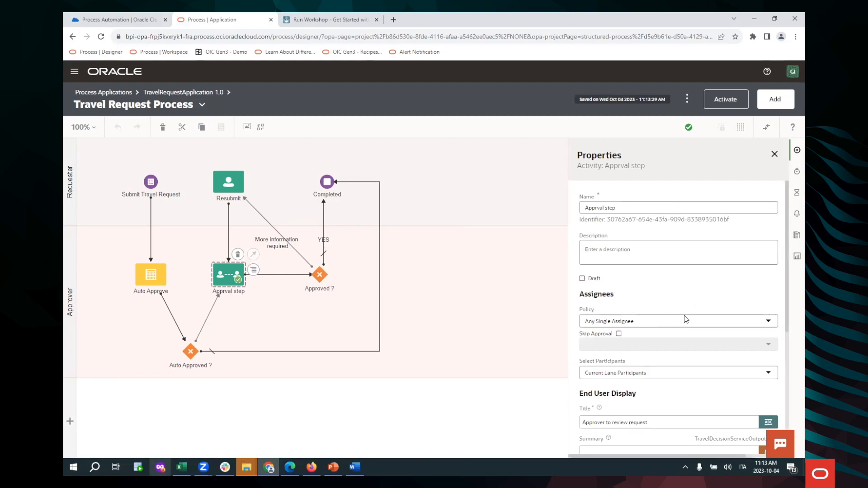
pyautogui.click(705, 323)
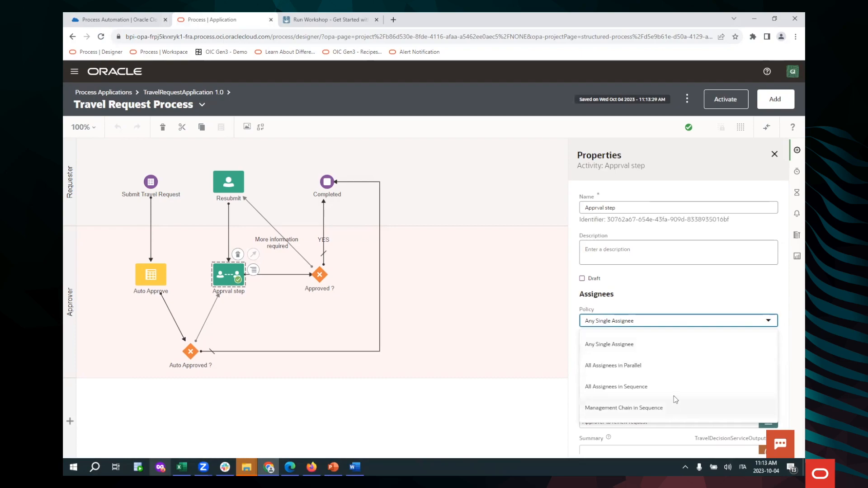
pyautogui.click(522, 332)
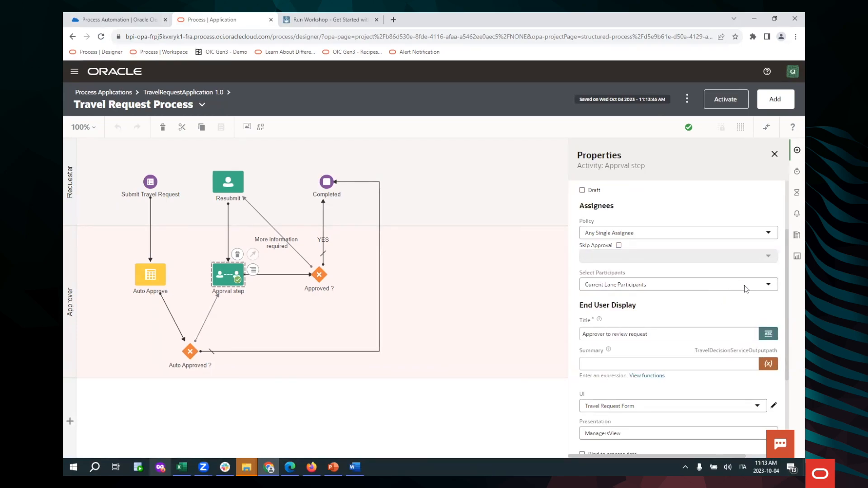
pyautogui.click(767, 284)
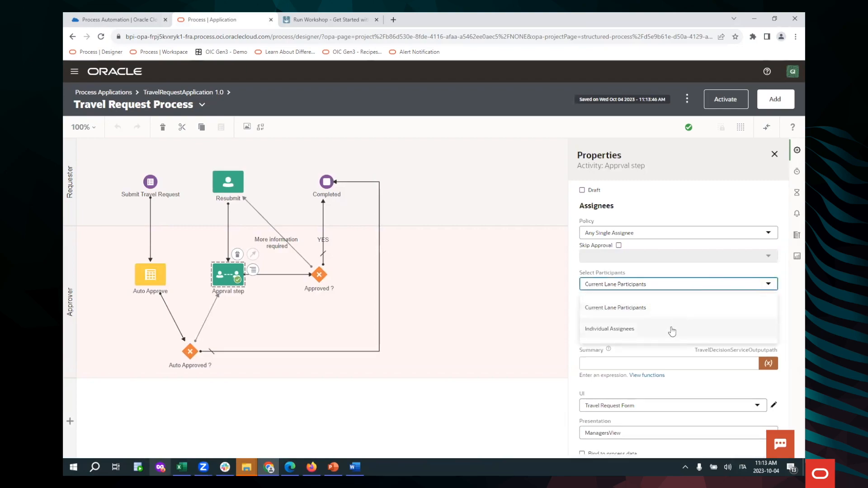
pyautogui.click(531, 296)
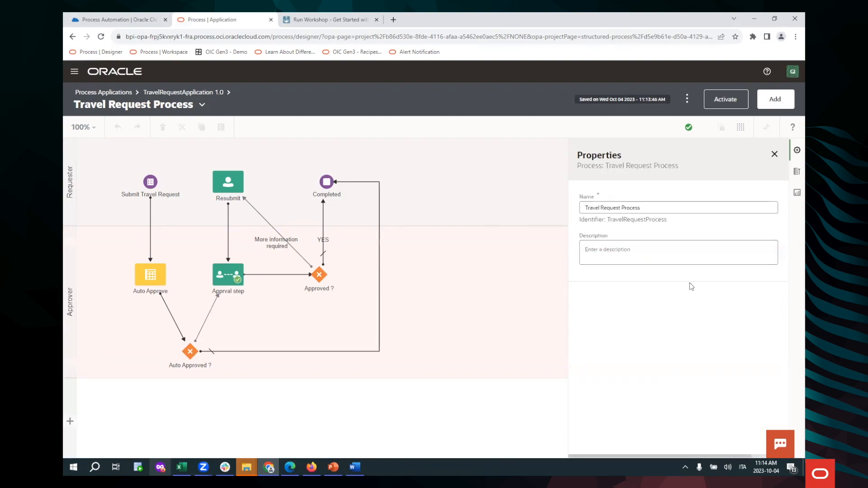
# Step: Reopen the approval step's properties and review its end user display, action and priority settings
pyautogui.click(231, 274)
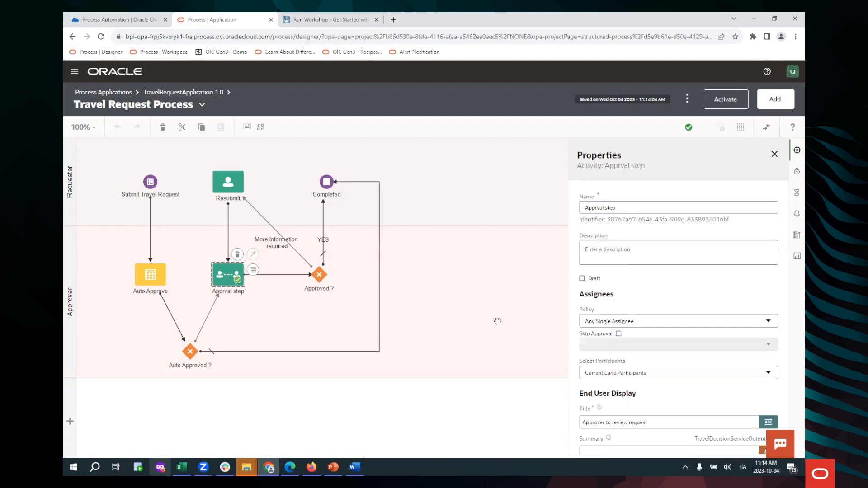
pyautogui.click(528, 322)
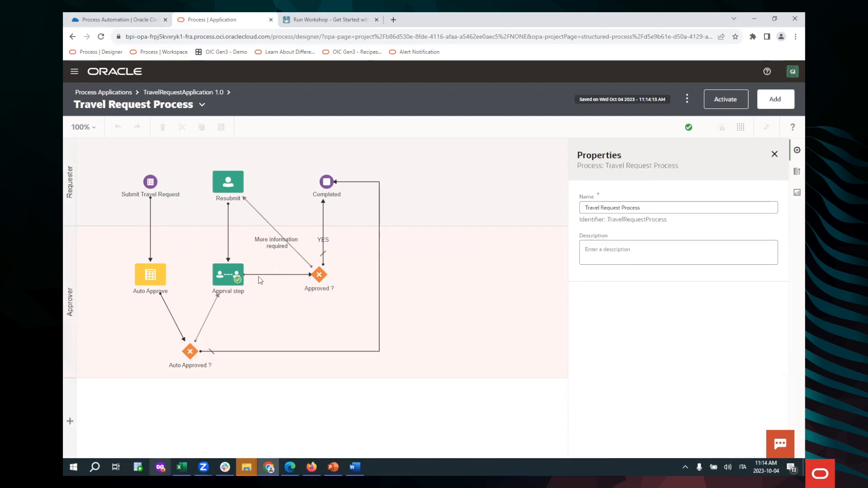
pyautogui.click(239, 277)
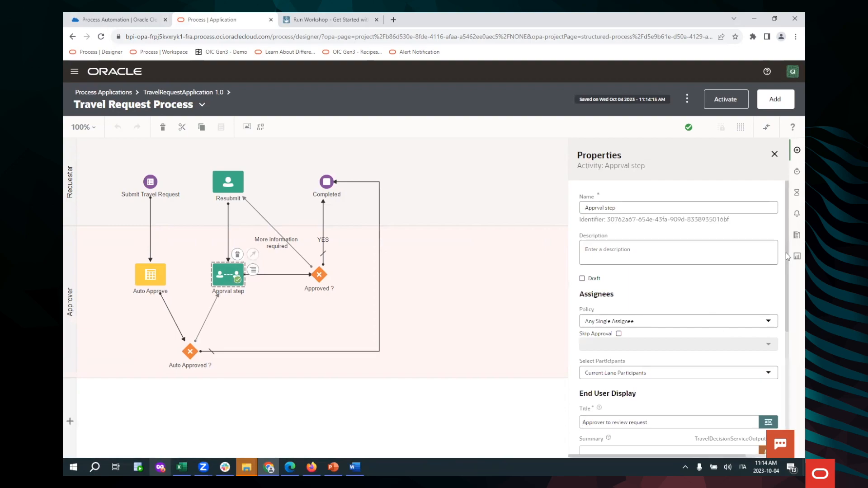
pyautogui.moveTo(787, 264); pyautogui.dragTo(784, 371)
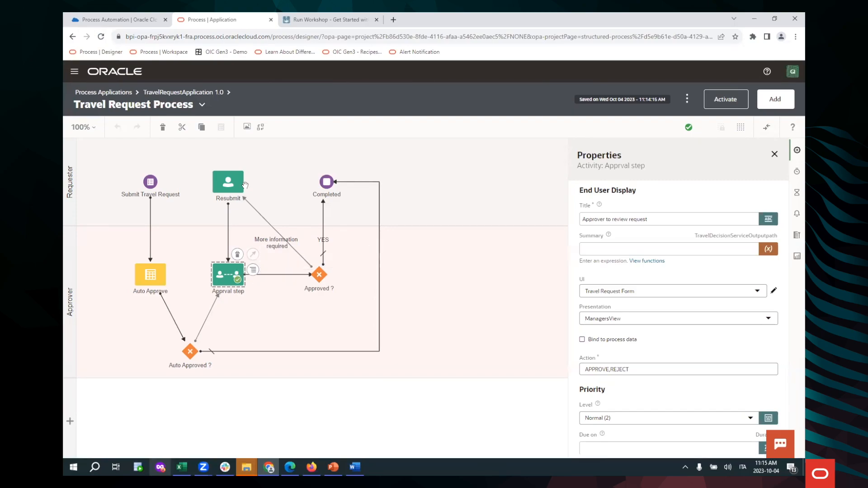
# Step: Open Travel Request Form from the application's components, look through its fields and display the ManagersView presentation
pyautogui.click(163, 92)
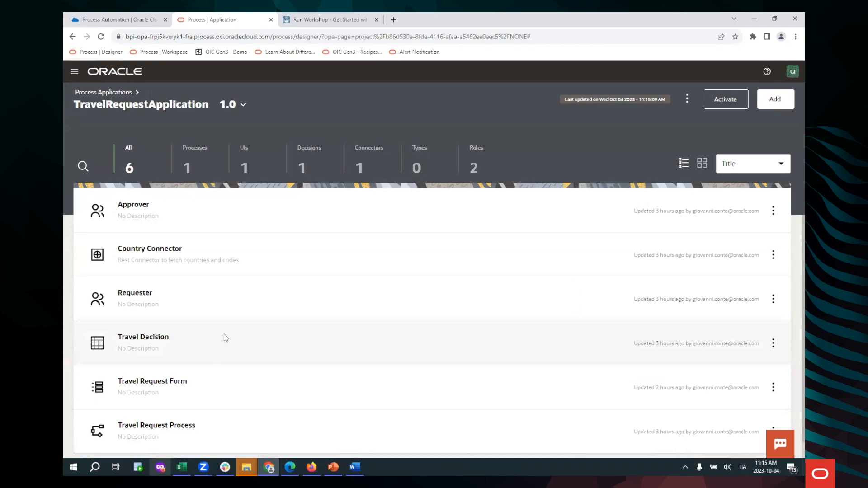
pyautogui.click(153, 381)
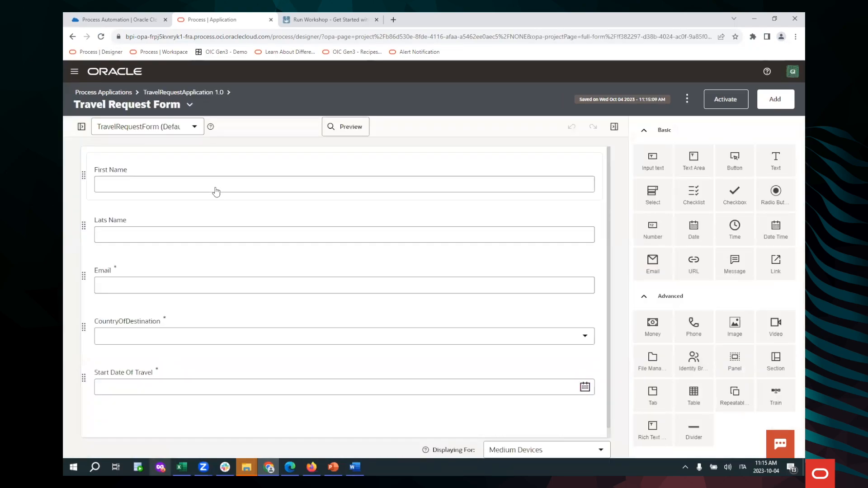
pyautogui.scroll(-5, 275, 260)
pyautogui.scroll(5, 273, 266)
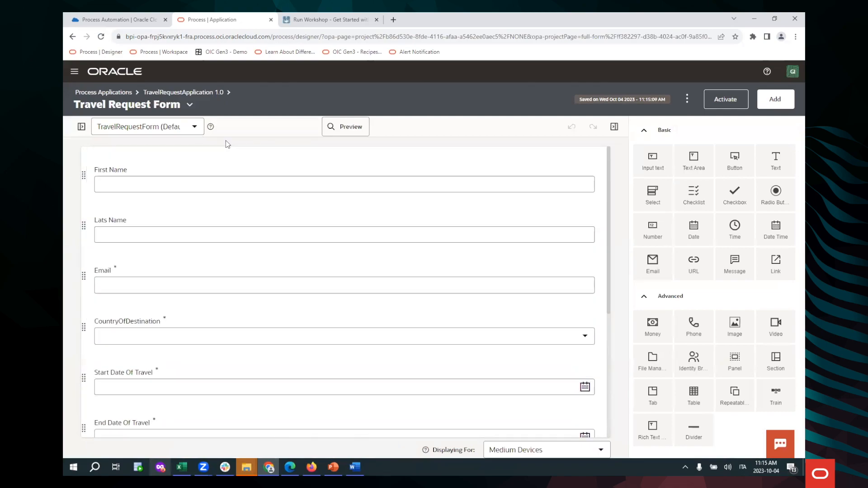
pyautogui.click(194, 127)
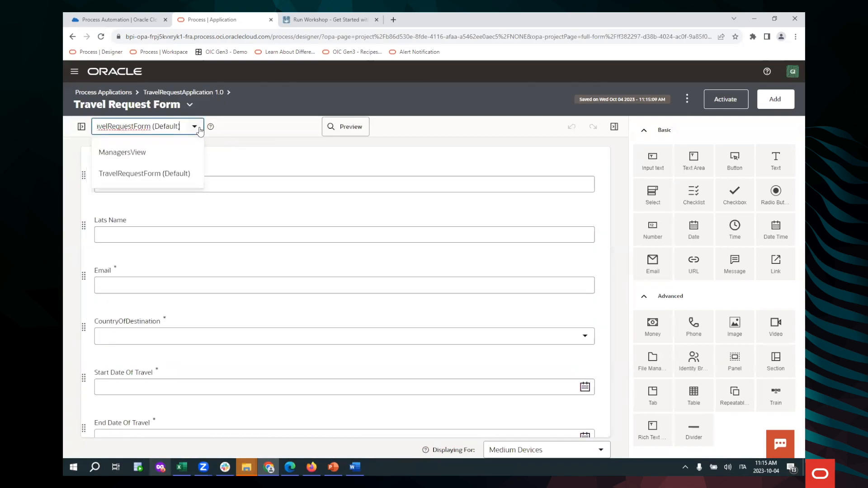
pyautogui.click(151, 161)
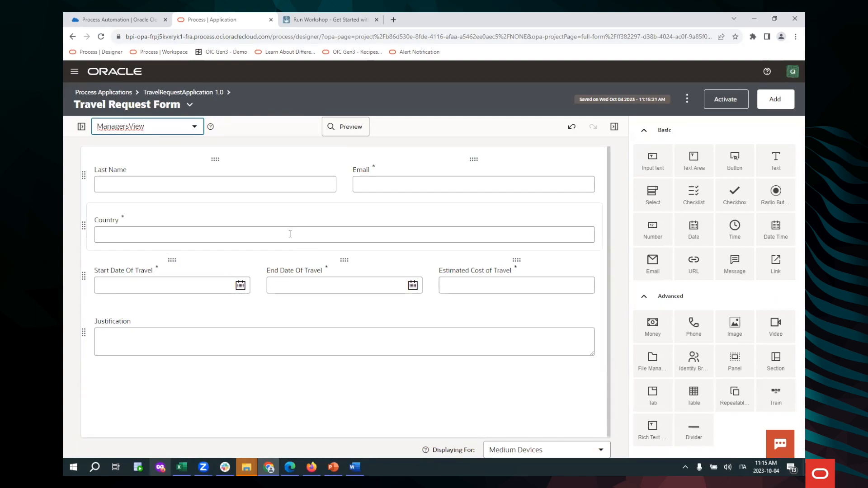
# Step: Open the Travel Decision model and examine the rules in its AutoApproved decision table
pyautogui.click(171, 92)
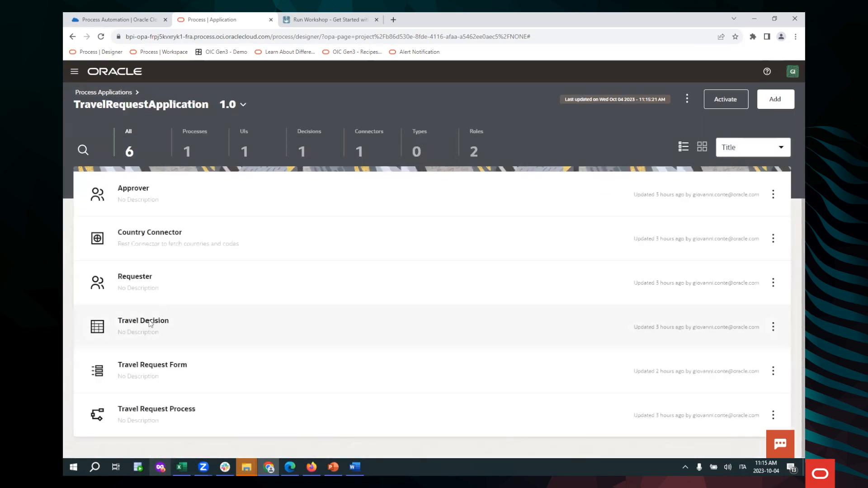
pyautogui.click(174, 338)
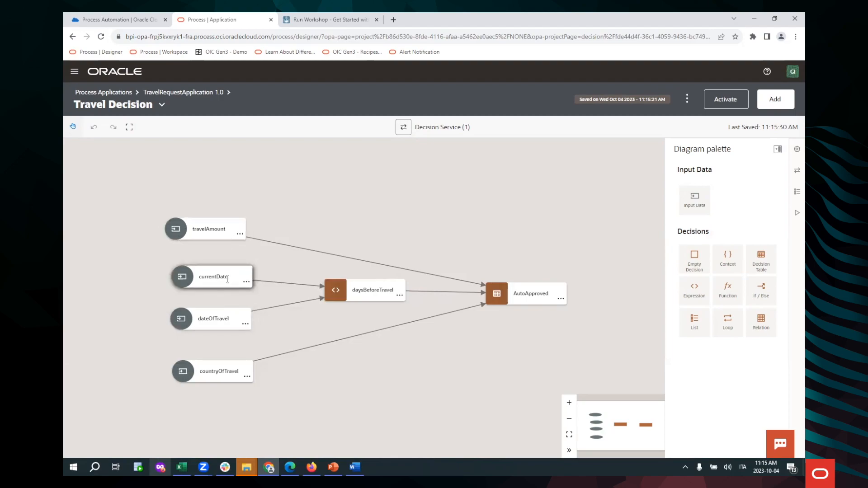
pyautogui.doubleClick(496, 299)
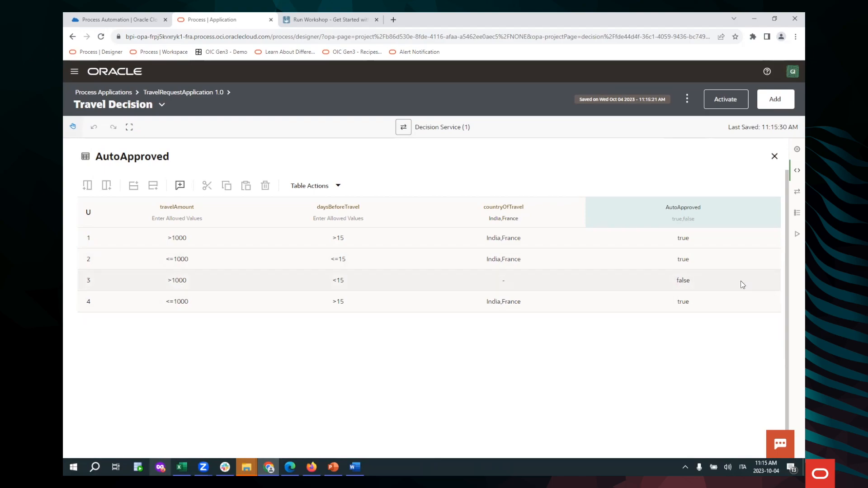
# Step: Open the Approver role from the application's components to view its assigned users and permission level
pyautogui.click(174, 93)
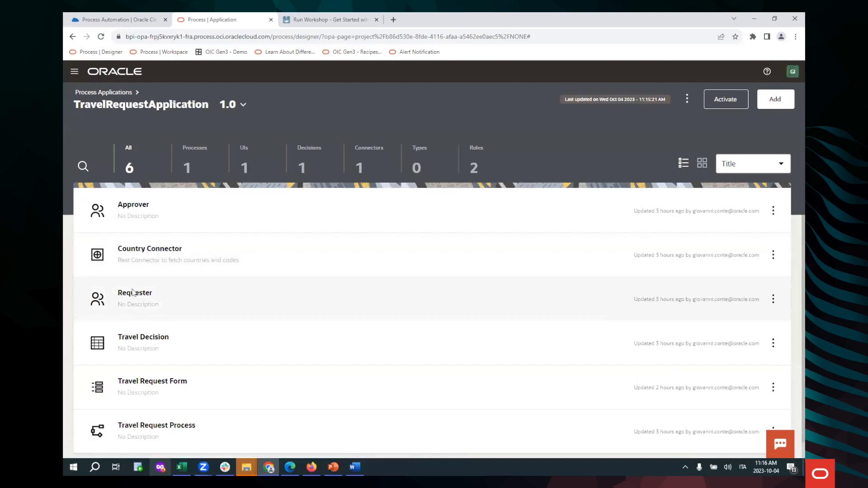
pyautogui.click(145, 210)
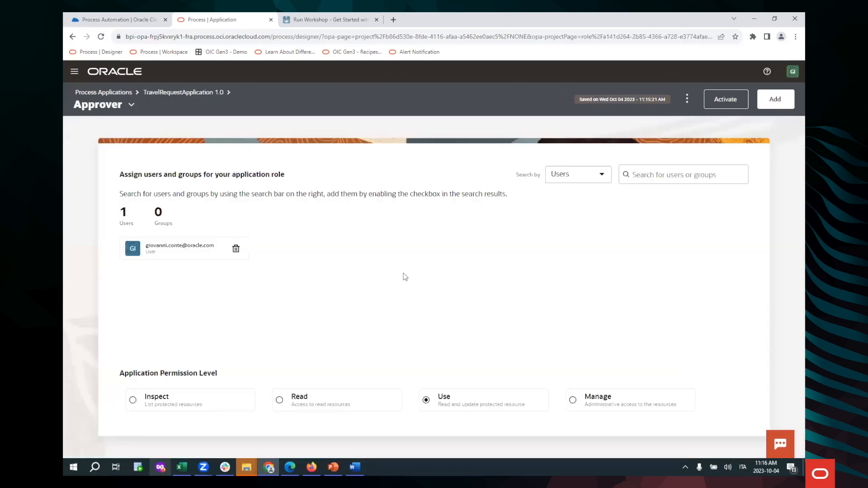
# Step: Open the Requester role from the application's components and list the groups available for assignment to it
pyautogui.click(178, 92)
pyautogui.click(158, 294)
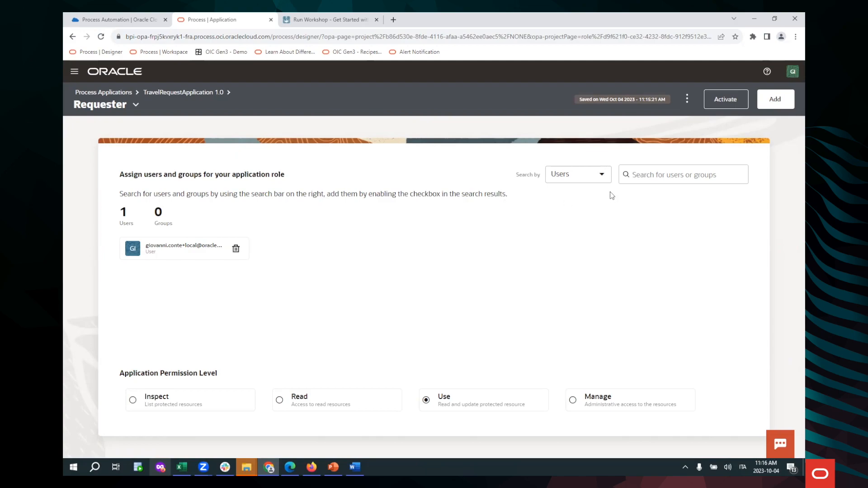
pyautogui.click(602, 176)
pyautogui.click(590, 224)
pyautogui.click(661, 178)
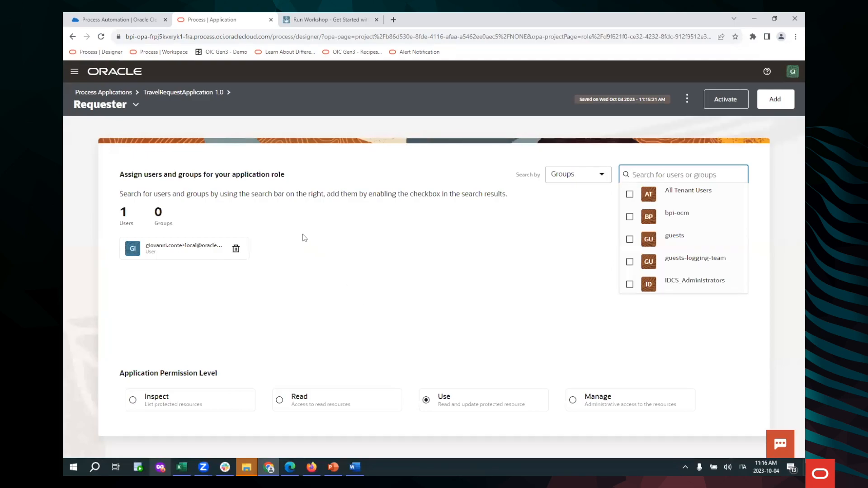
# Step: View the activated versions of TravelRequestApplication and return to its component overview
pyautogui.click(176, 93)
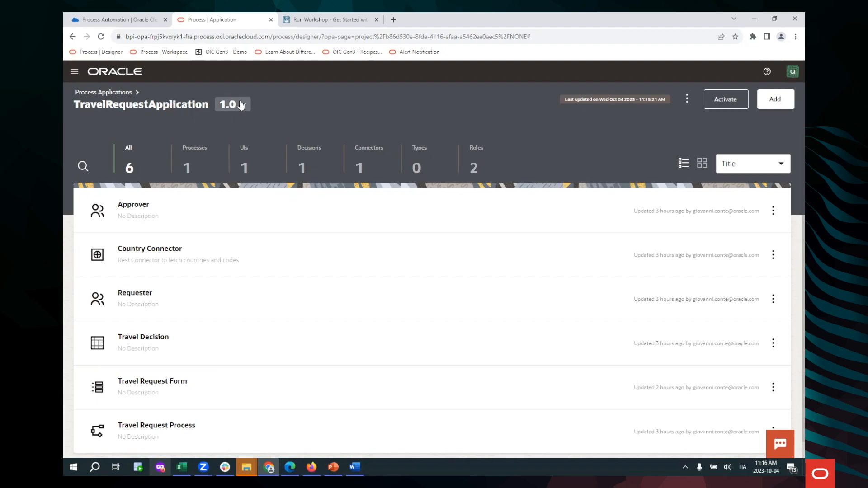
pyautogui.click(687, 99)
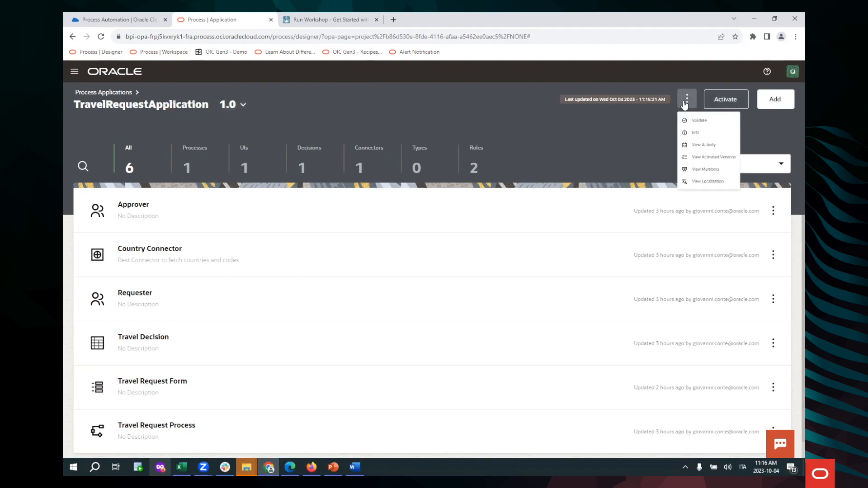
pyautogui.click(727, 190)
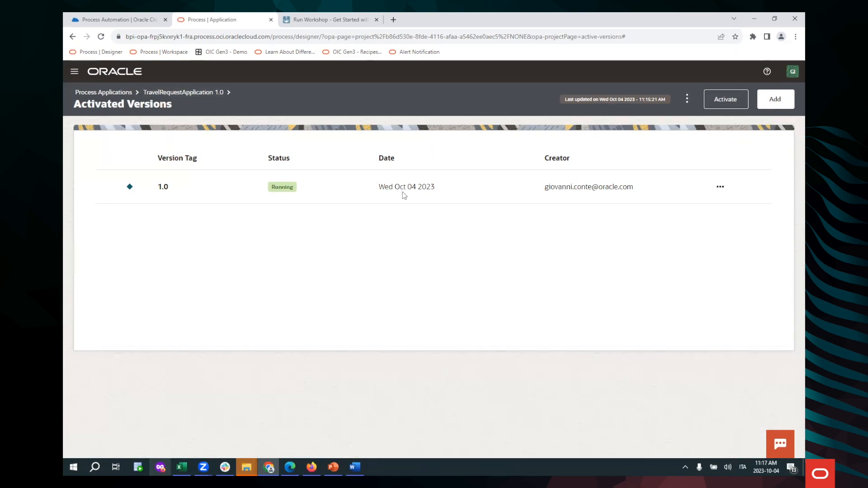
pyautogui.click(189, 94)
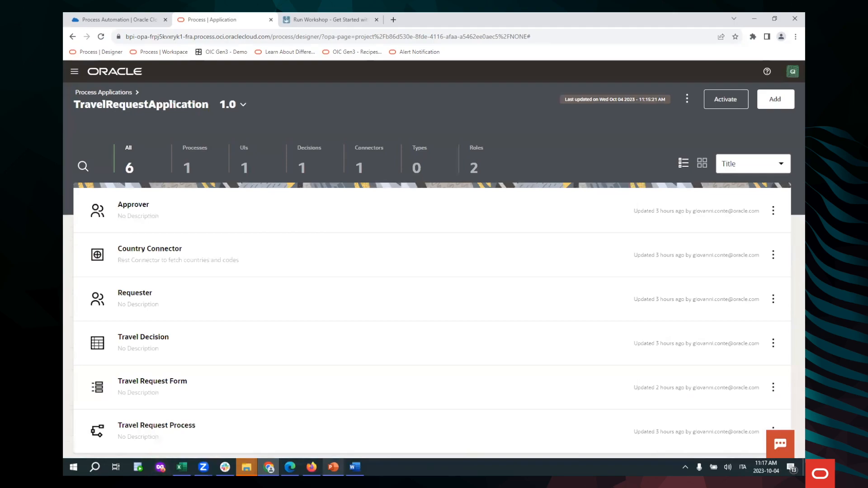
# Step: Switch to PowerPoint and review the process diagram on the Demo (BPM Structured process) slide
pyautogui.click(333, 467)
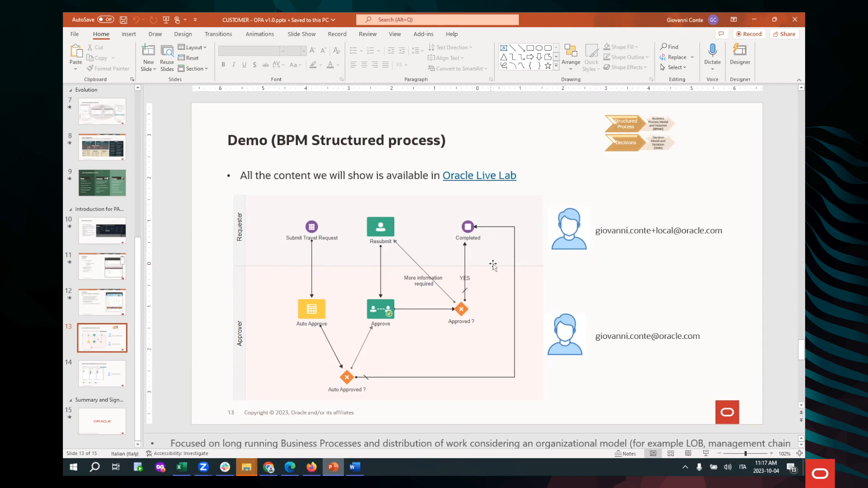
# Step: Switch to Microsoft Edge, open the Workspace and start a Submit Travel Request for TravelRequestApplication
pyautogui.hotkey('alt', 'Tab')
pyautogui.hotkey('alt', 'Tab')
pyautogui.hotkey('alt', 'Tab')
pyautogui.hotkey('alt', 'Tab')
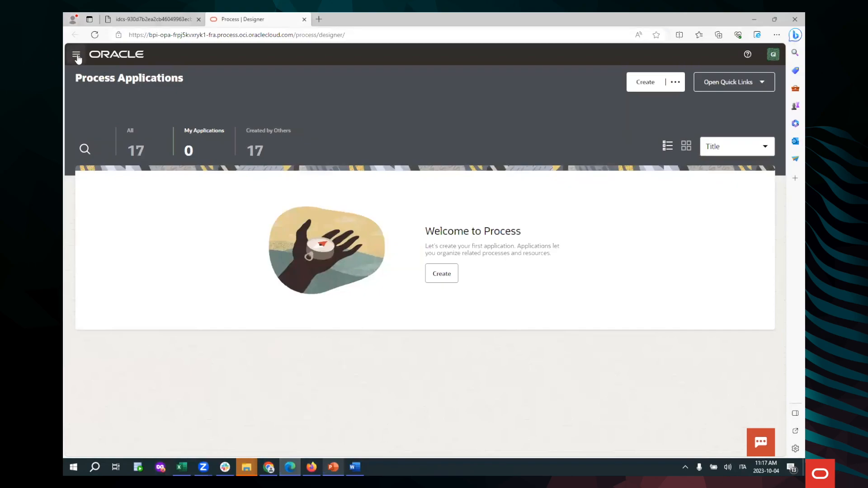
pyautogui.click(77, 55)
pyautogui.click(118, 124)
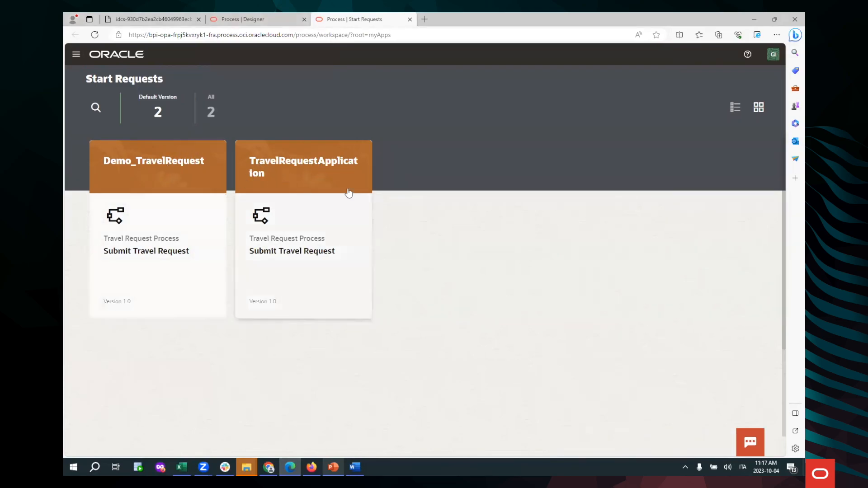
pyautogui.click(321, 175)
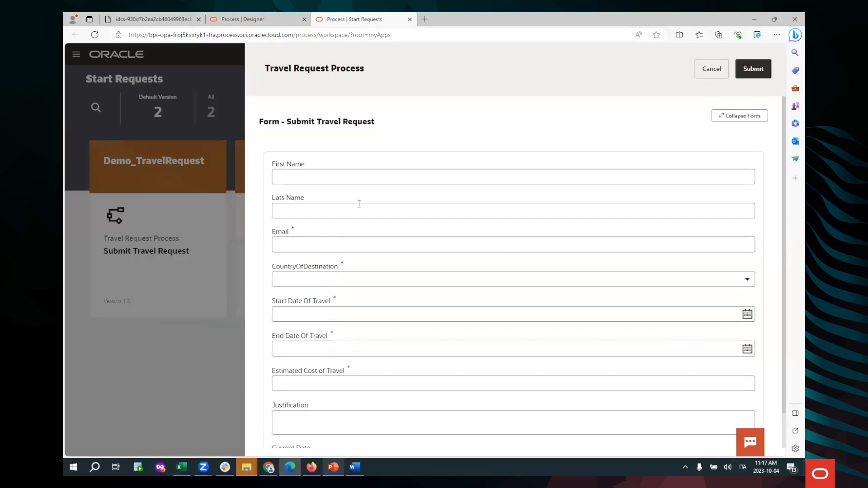
# Step: Fill in the requester's first name, last name and email, and choose France as the country of destination
pyautogui.click(325, 177)
pyautogui.click(332, 215)
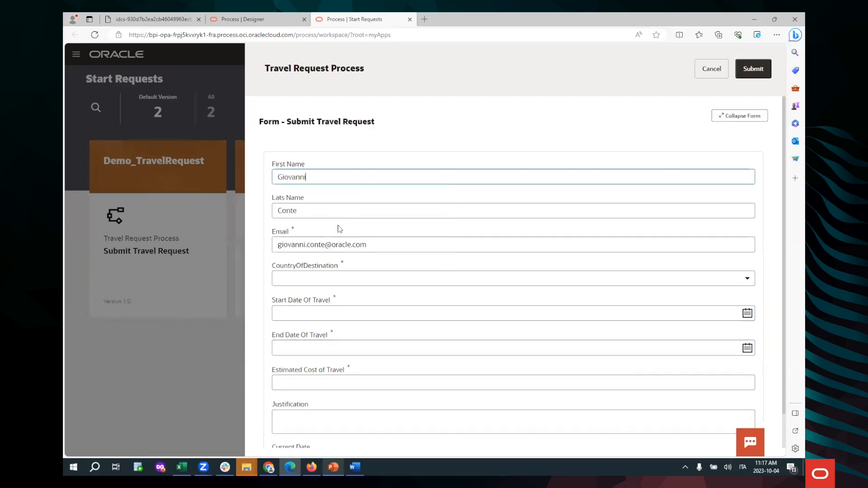
pyautogui.click(324, 279)
pyautogui.click(323, 324)
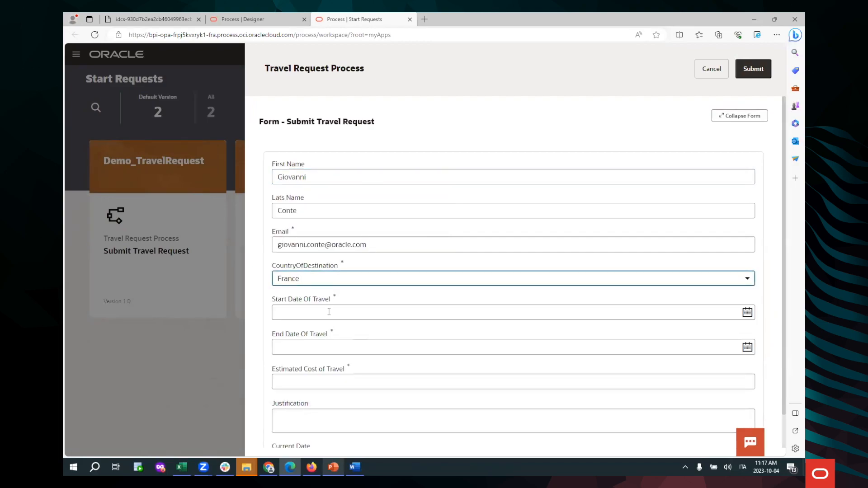
# Step: Set the travel start date to 23-10-06 and the end date to 23-10-07
pyautogui.click(746, 313)
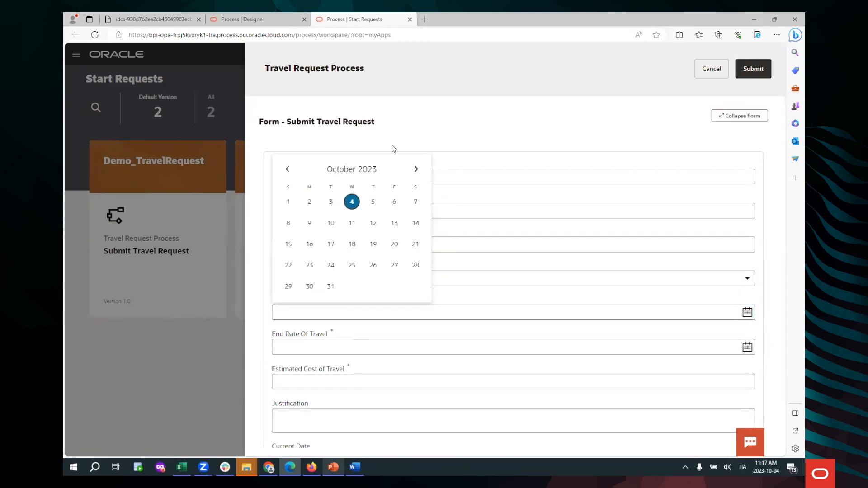
pyautogui.click(393, 202)
pyautogui.click(747, 347)
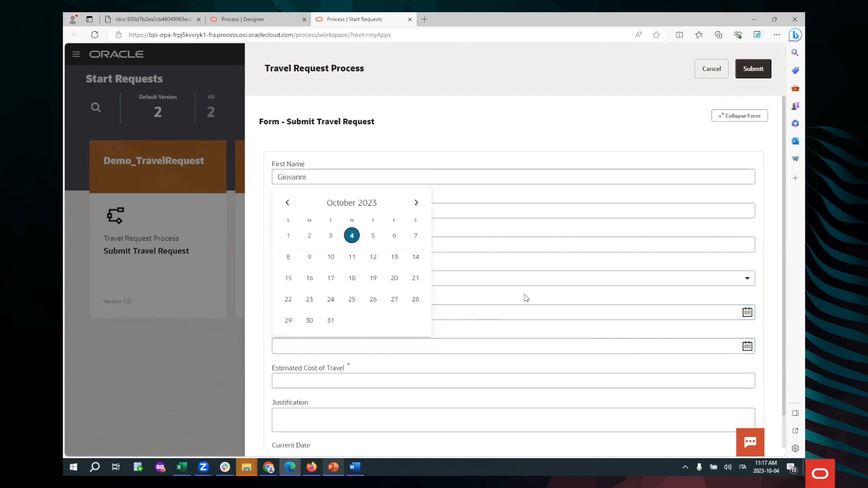
pyautogui.click(418, 237)
# Step: Enter an estimated cost of 1500 and the justification "Business Travel for Live Lab", and submit the request
pyautogui.click(353, 379)
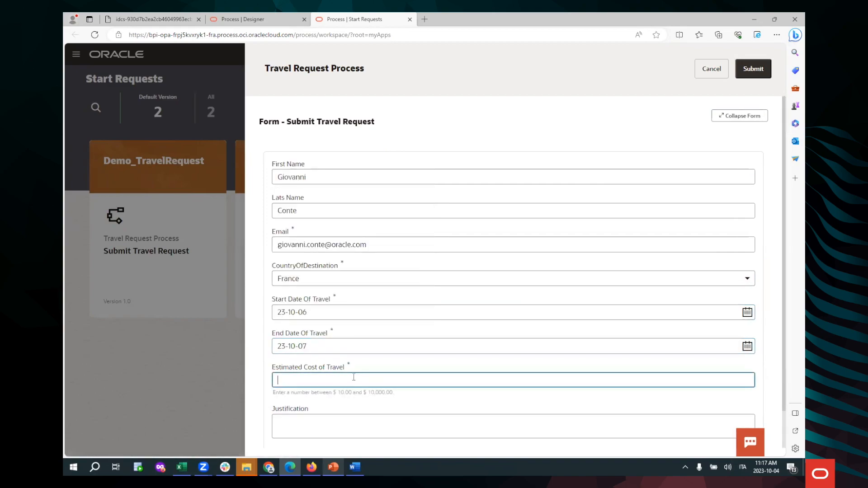
pyautogui.write('1500')
pyautogui.click(335, 423)
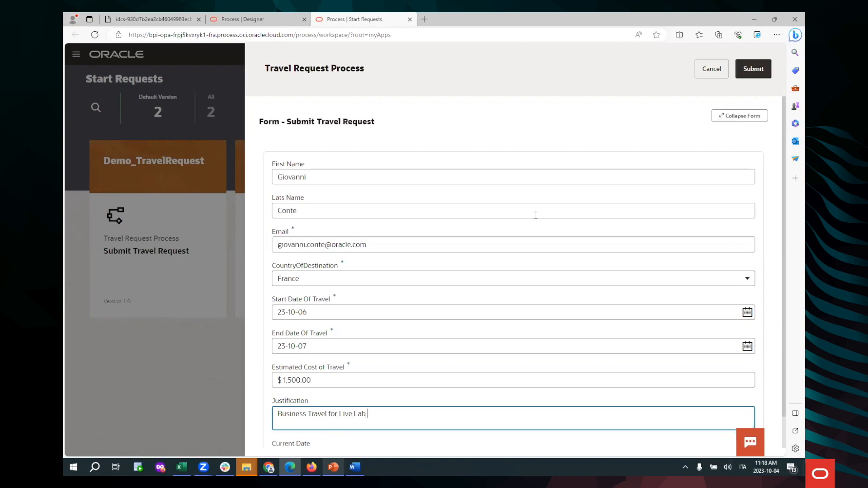
pyautogui.scroll(-2, 530, 304)
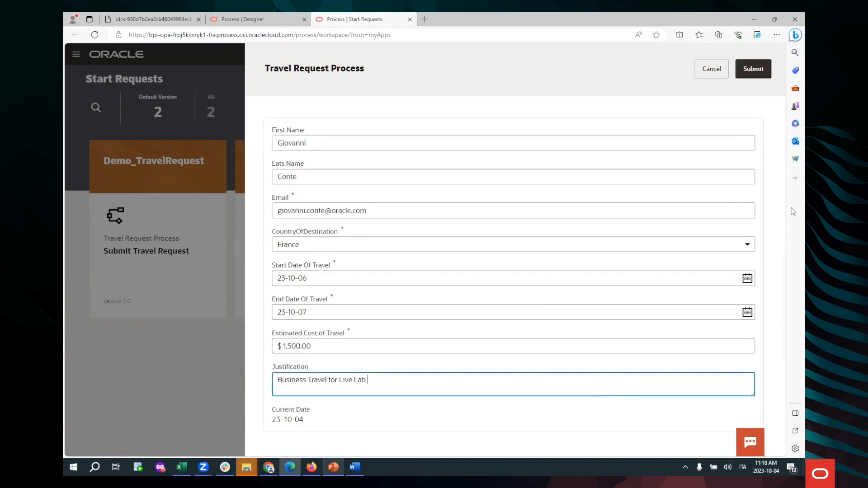
pyautogui.click(758, 73)
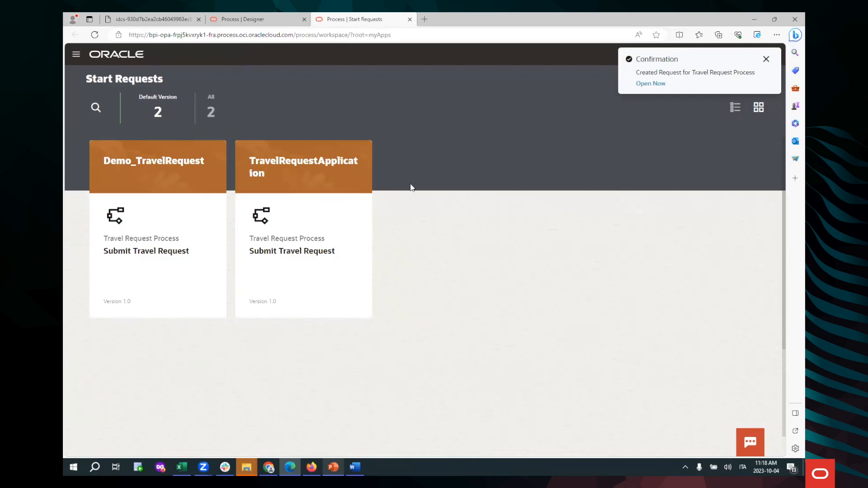
# Step: Switch to the approver's Chrome window, open the Workspace and display the team tasks
pyautogui.hotkey('alt', 'Tab')
pyautogui.press('Tab')
pyautogui.press('Tab')
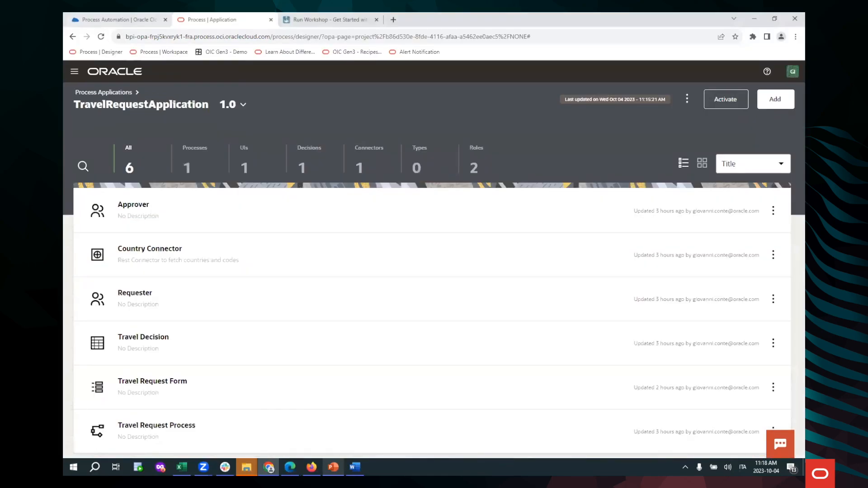
pyautogui.click(75, 71)
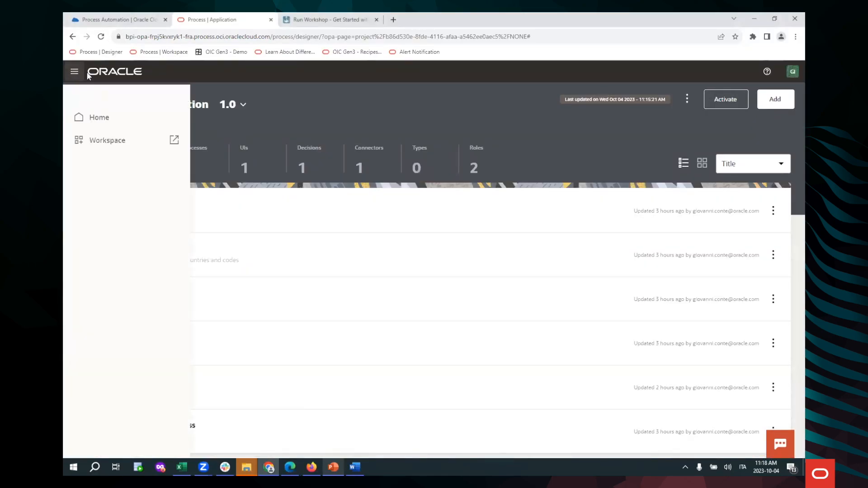
pyautogui.click(120, 150)
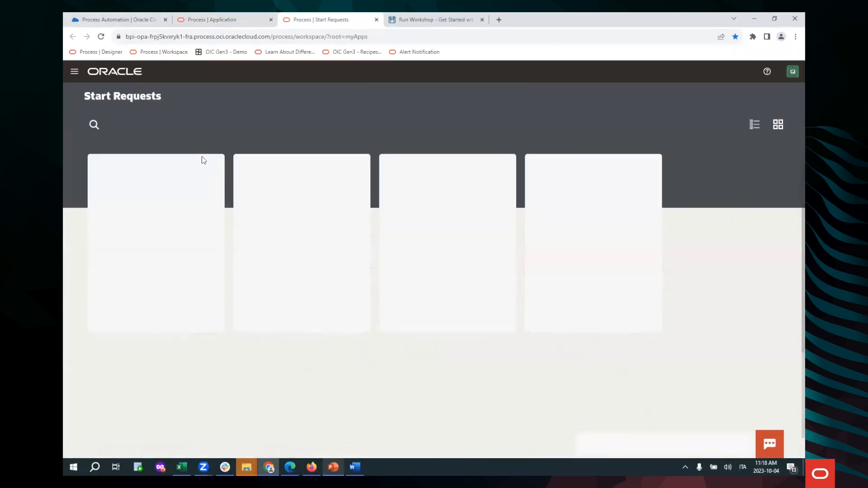
pyautogui.click(77, 74)
pyautogui.click(100, 164)
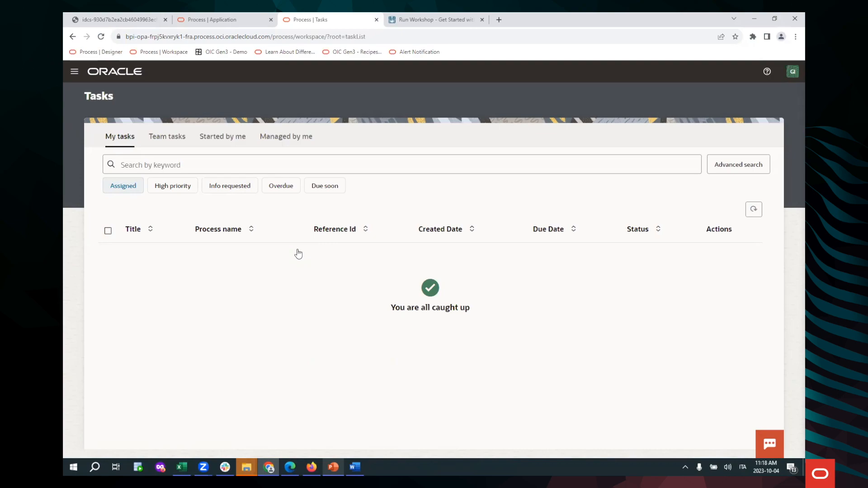
pyautogui.click(165, 137)
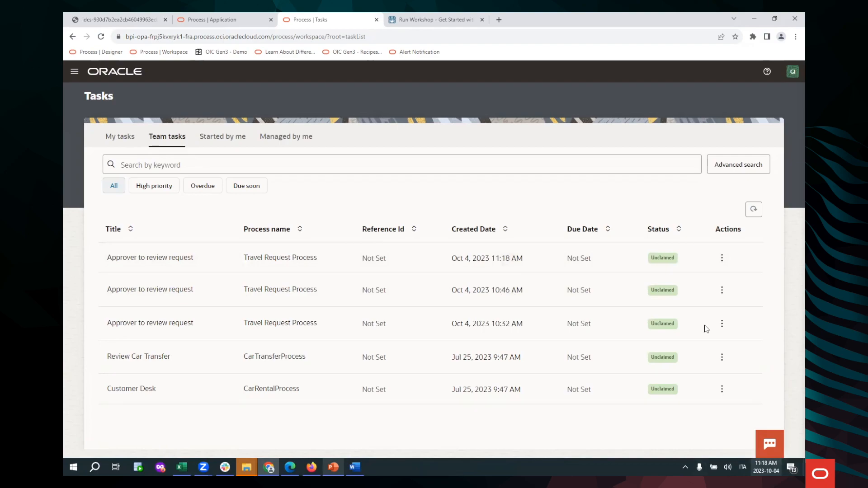
# Step: Open the newest "Approver to review request" task and post the comment "Needs manager approval document. I attach the policy document."
pyautogui.click(203, 264)
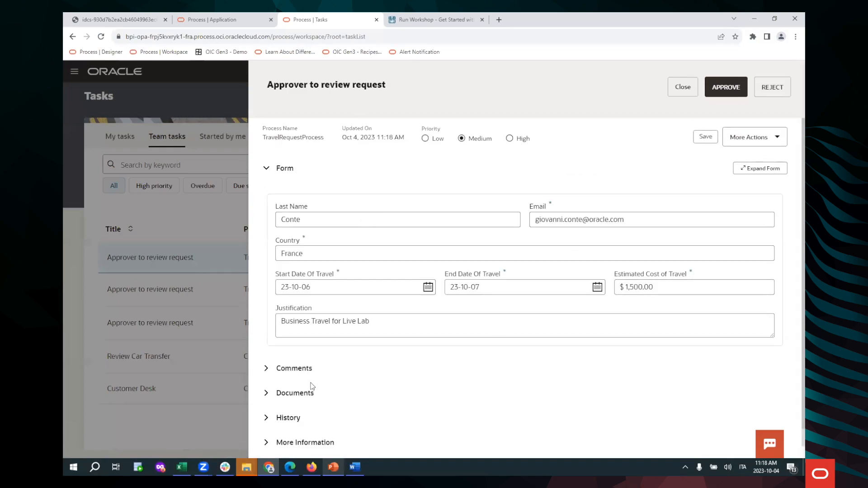
pyautogui.click(267, 371)
pyautogui.scroll(-2, 428, 360)
pyautogui.click(354, 320)
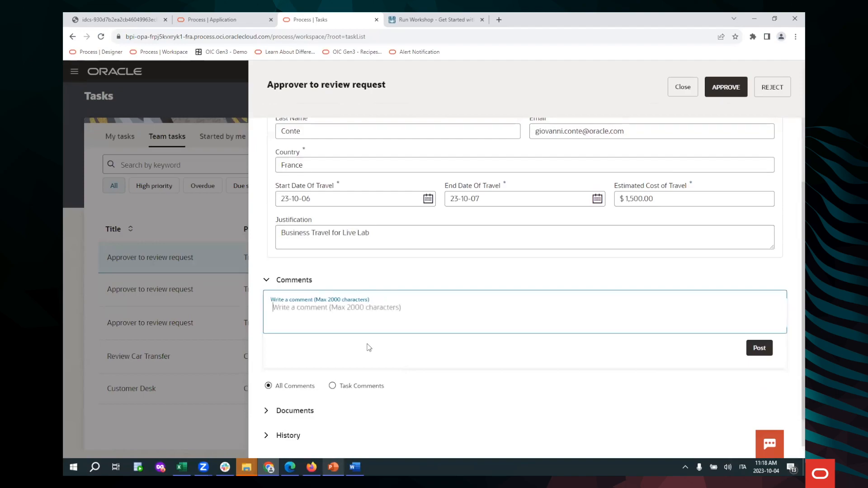
pyautogui.write('Needs manager approval doc')
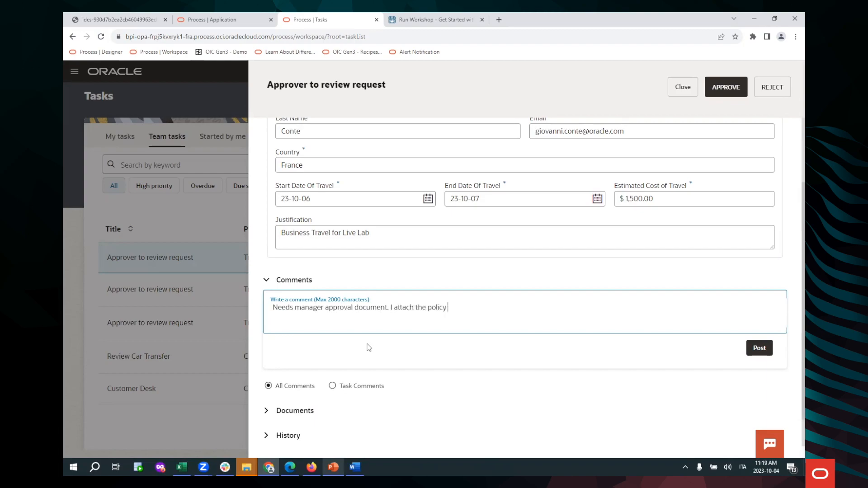
pyautogui.write('ument.')
pyautogui.click(749, 350)
pyautogui.scroll(-2, 450, 361)
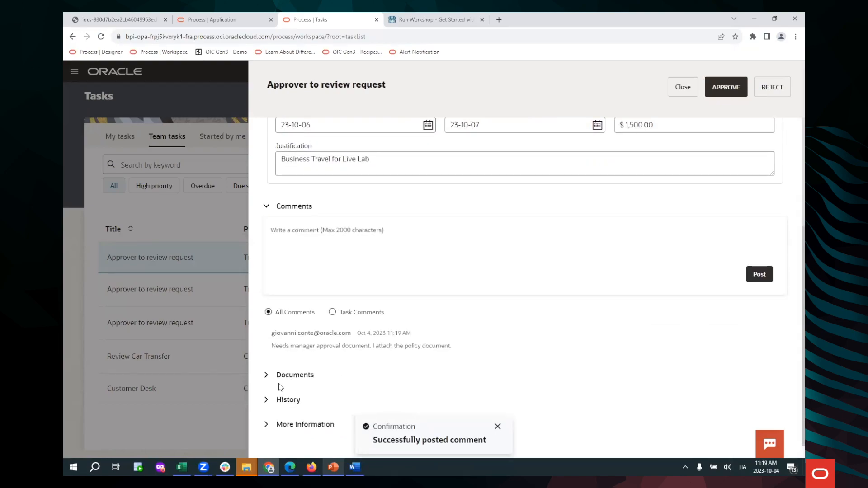
# Step: Attach BPMN_Process_1_Procedures.docx from the OPA_BPMN folder to the task's documents and dismiss the confirmation
pyautogui.click(266, 375)
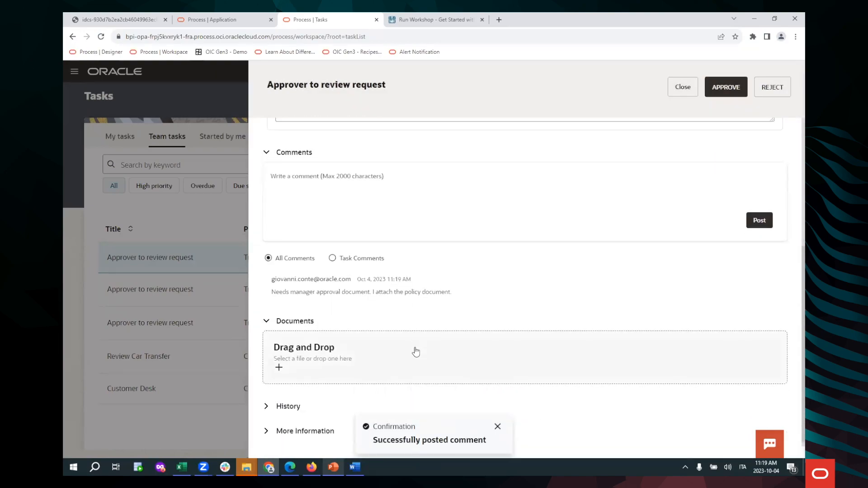
pyautogui.click(279, 363)
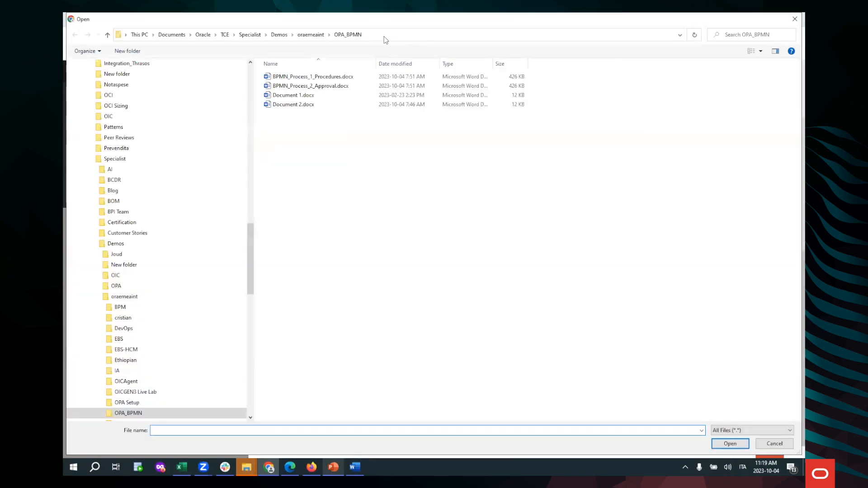
pyautogui.click(348, 78)
pyautogui.doubleClick(350, 78)
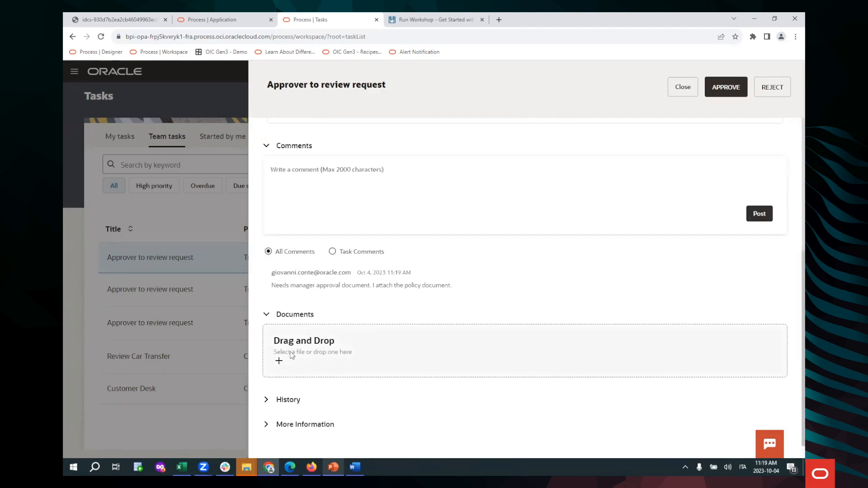
pyautogui.scroll(5, 447, 299)
pyautogui.scroll(-5, 447, 299)
pyautogui.click(276, 364)
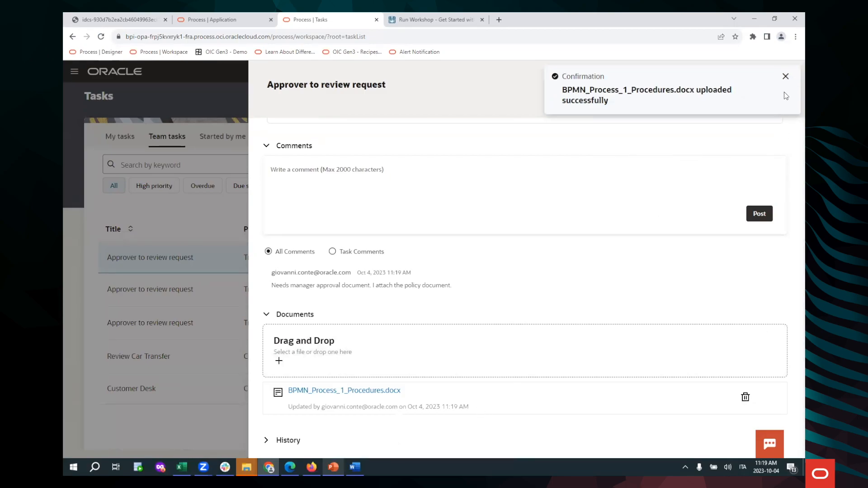
pyautogui.click(786, 76)
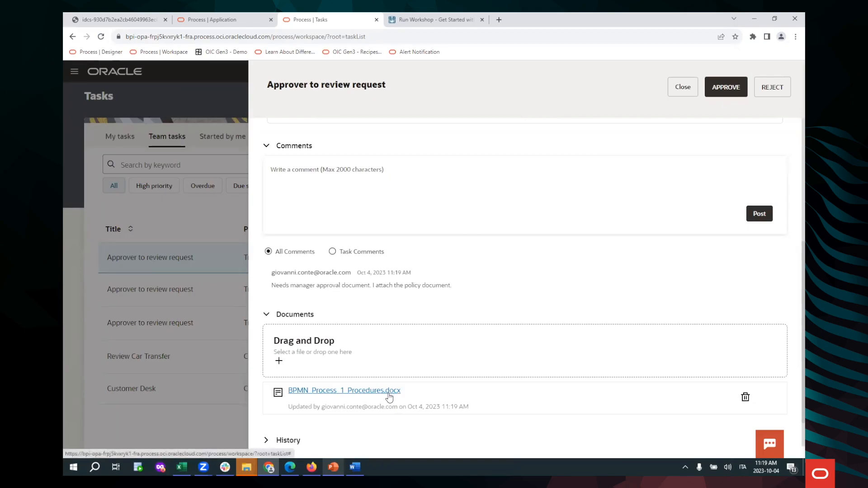
# Step: Reject the travel request under review
pyautogui.scroll(2, 662, 253)
pyautogui.scroll(3, 775, 132)
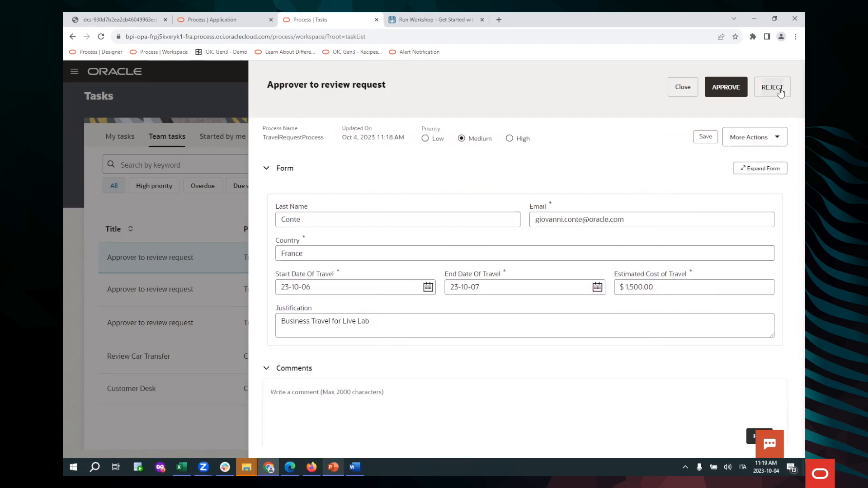
pyautogui.click(780, 90)
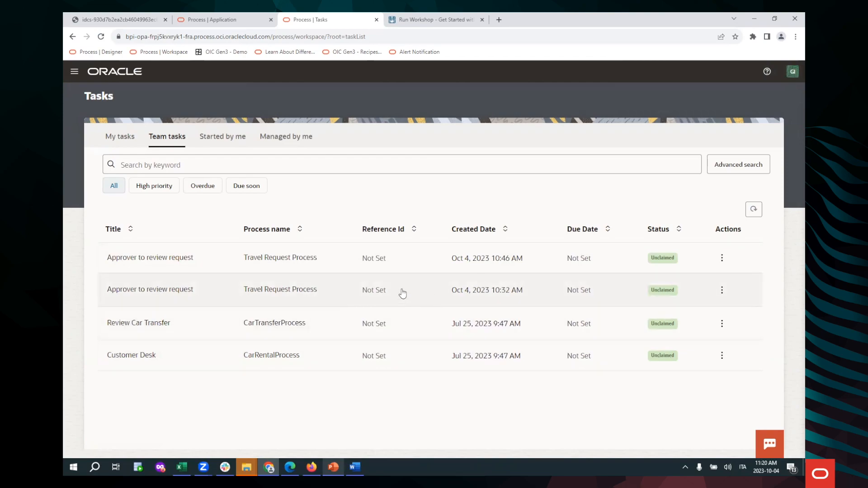
# Step: Switch to the requester's Edge window and open the Workspace task list
pyautogui.hotkey('alt', 'Tab')
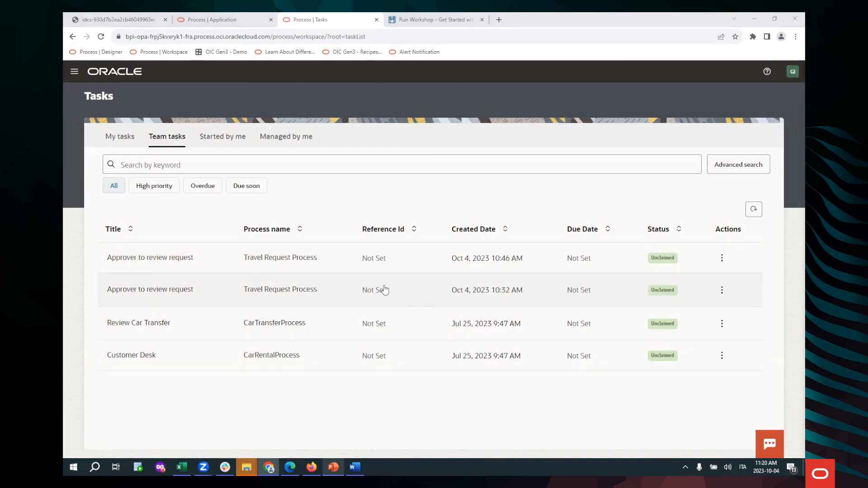
pyautogui.hotkey('alt', 'Tab')
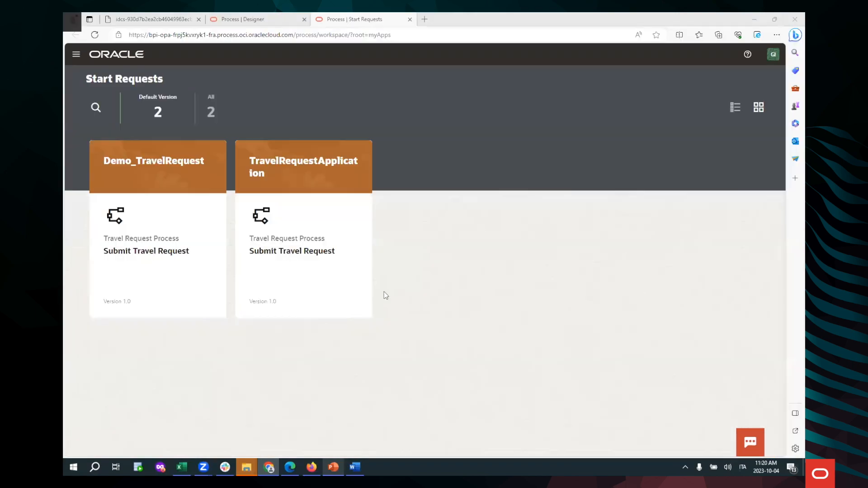
pyautogui.click(76, 53)
pyautogui.click(121, 128)
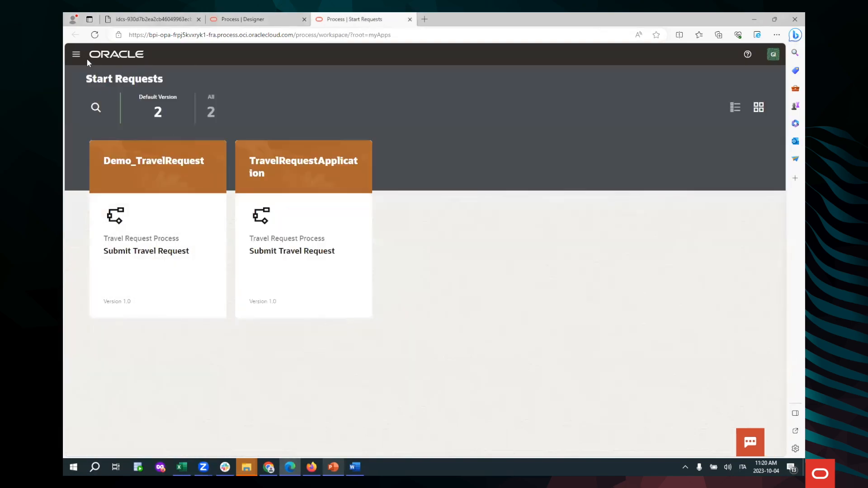
pyautogui.click(76, 54)
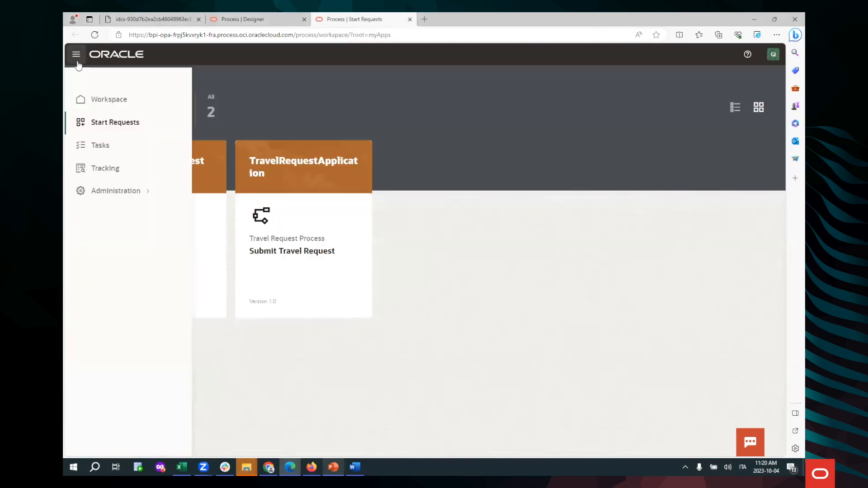
pyautogui.click(97, 144)
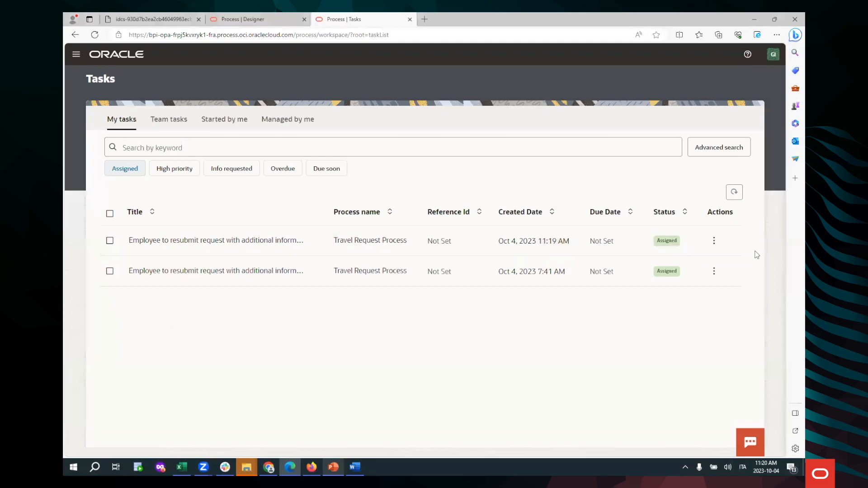
# Step: Open the newest employee resubmission task and autofill the form with the requester's first name, last name and email
pyautogui.click(304, 244)
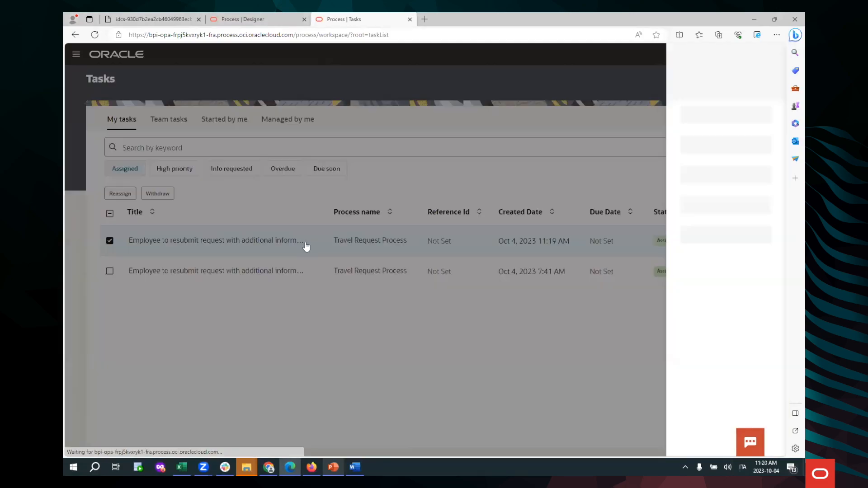
pyautogui.click(339, 201)
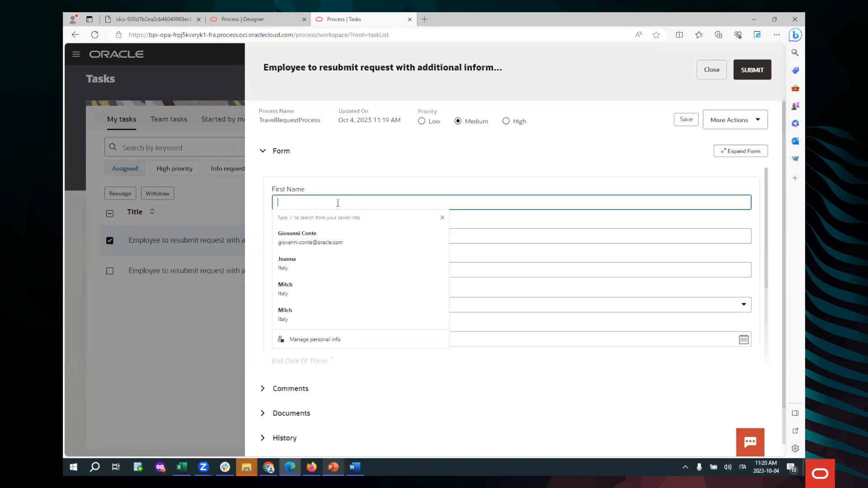
pyautogui.click(339, 235)
# Step: Expand the task's comments and documents to examine the approver's comment and attached file
pyautogui.scroll(-1, 262, 343)
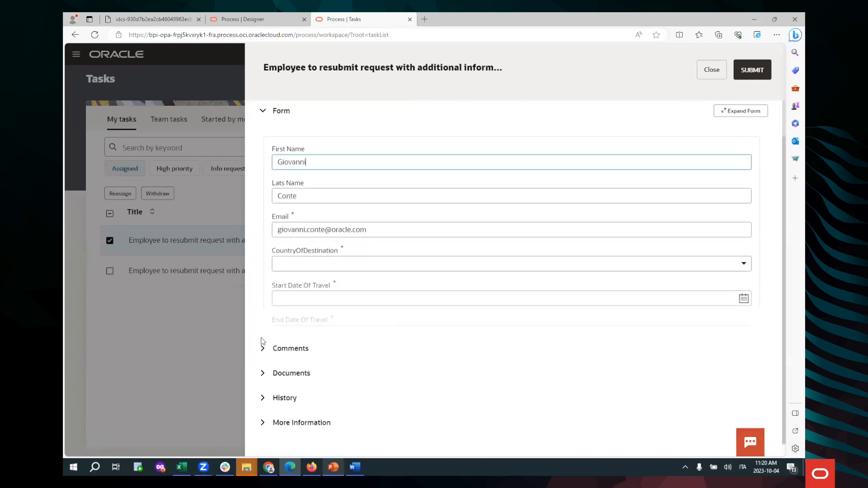
pyautogui.click(264, 349)
pyautogui.scroll(-3, 405, 364)
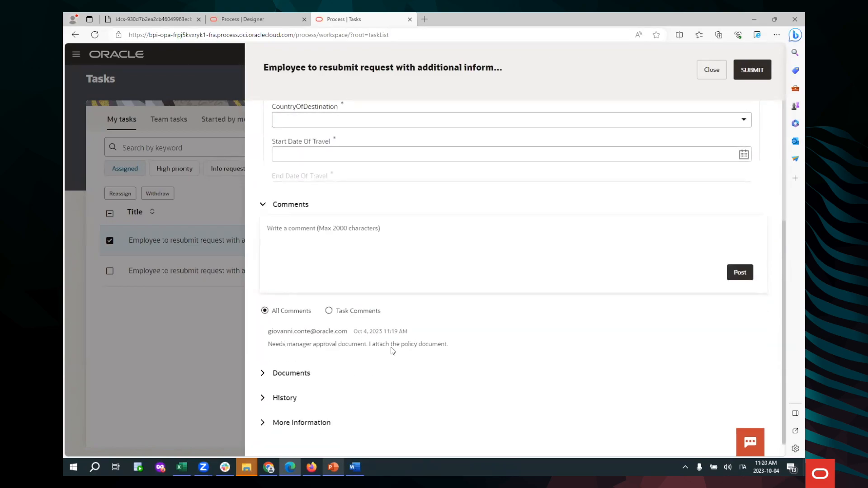
pyautogui.click(264, 373)
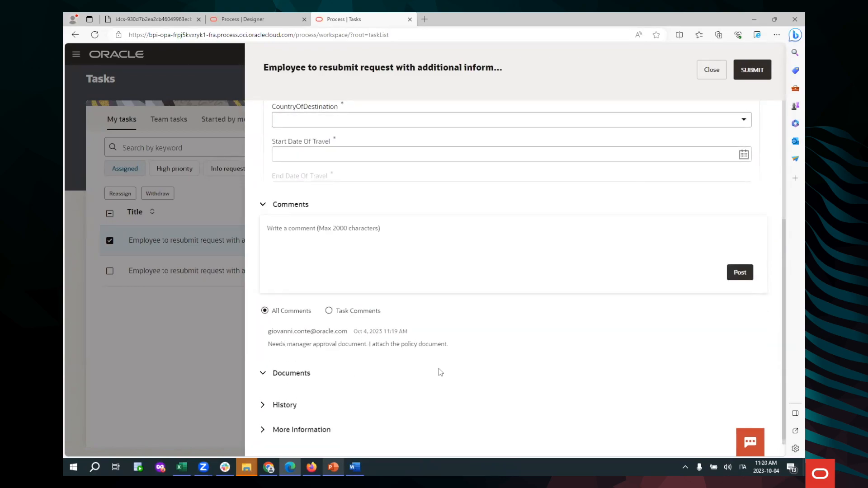
pyautogui.scroll(-2, 439, 342)
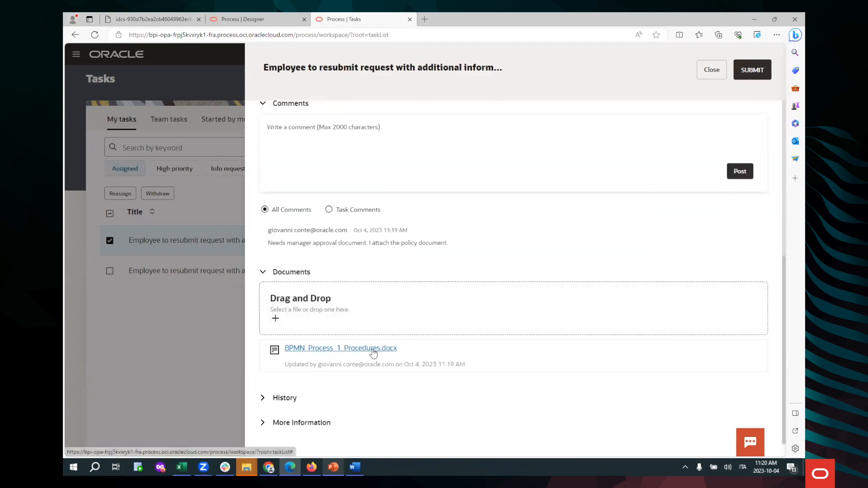
# Step: Set the form's country of destination to France
pyautogui.scroll(4, 474, 304)
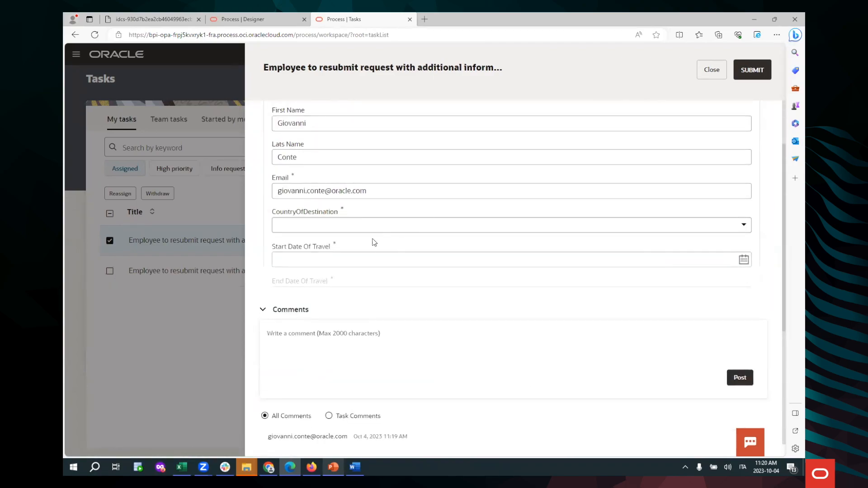
pyautogui.click(743, 225)
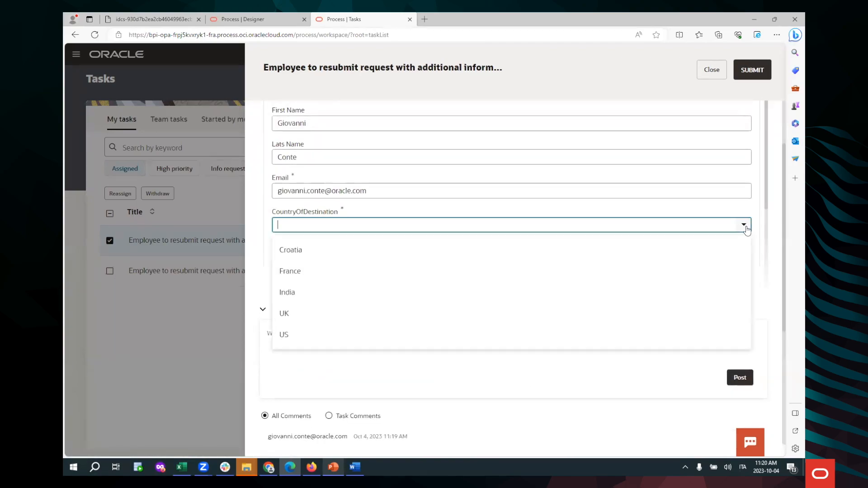
pyautogui.click(428, 277)
pyautogui.scroll(-1, 696, 236)
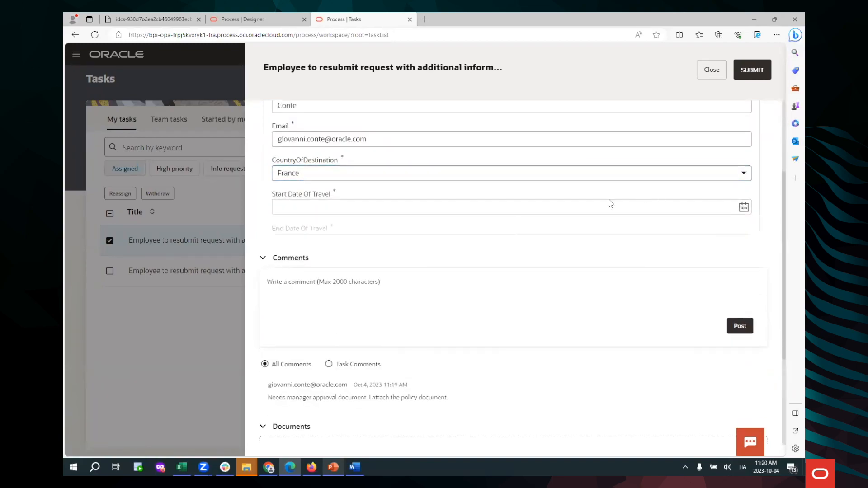
pyautogui.click(453, 174)
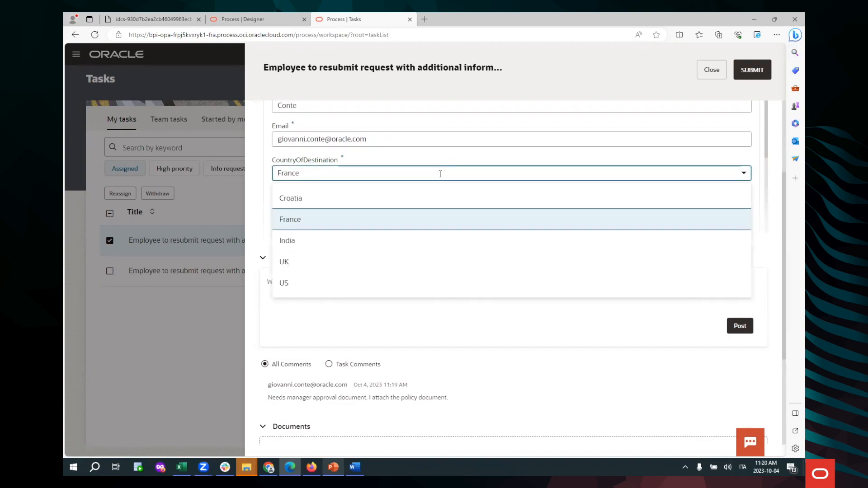
pyautogui.click(397, 212)
# Step: Set the travel start date to 23-10-06 and the end date to 23-10-07
pyautogui.click(746, 208)
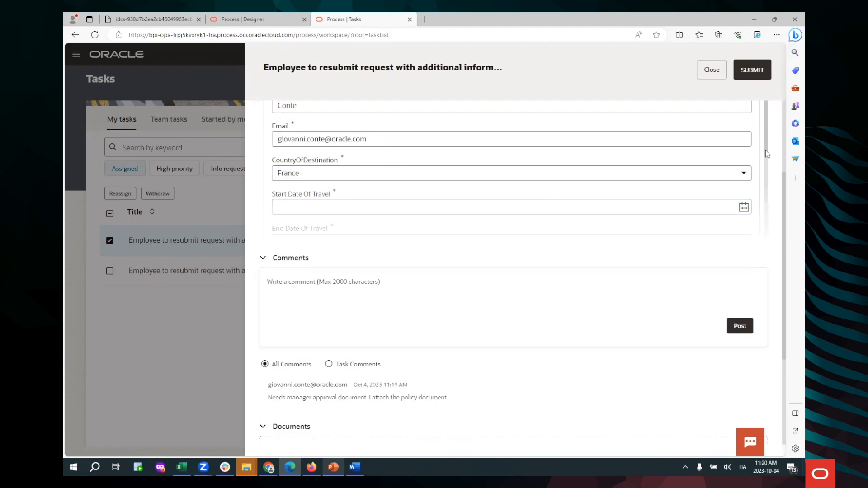
pyautogui.scroll(-2, 766, 154)
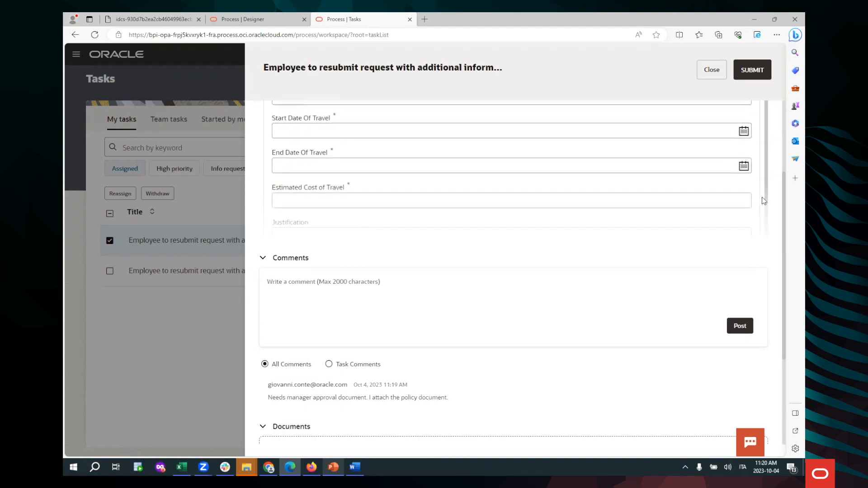
pyautogui.click(743, 131)
pyautogui.click(393, 187)
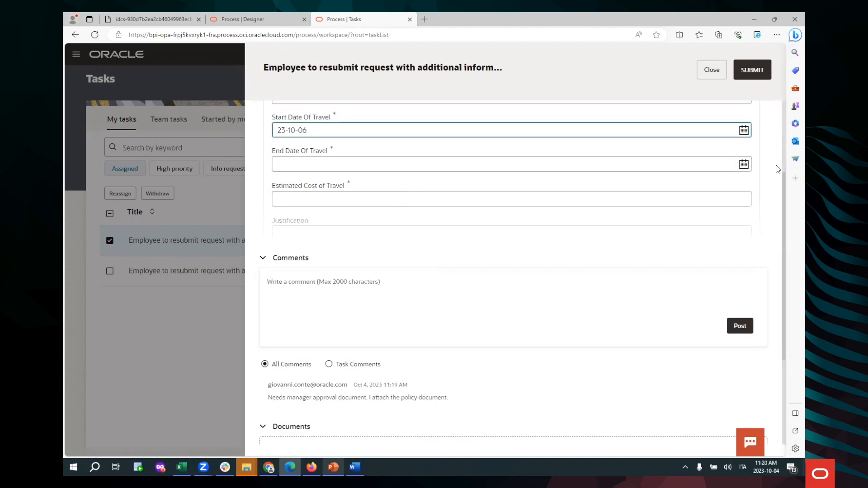
pyautogui.click(743, 164)
pyautogui.click(416, 223)
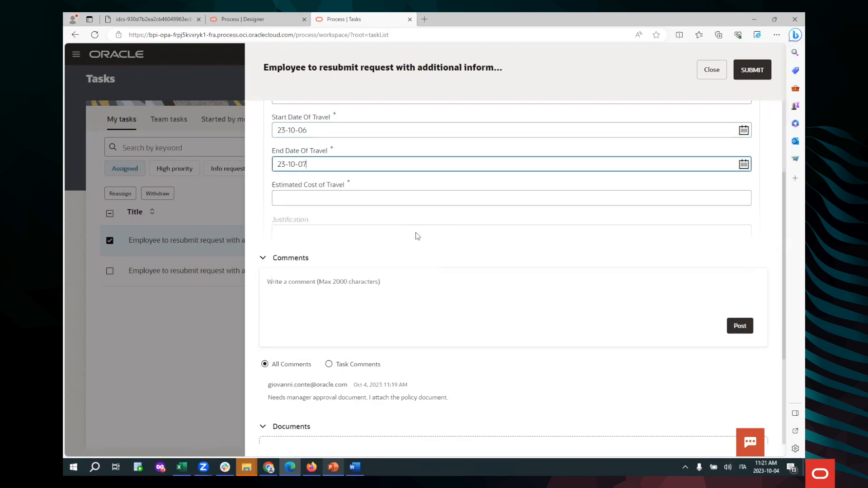
# Step: Enter an estimated travel cost of 1500 and the justification "Business Travel approved from manager"
pyautogui.click(389, 197)
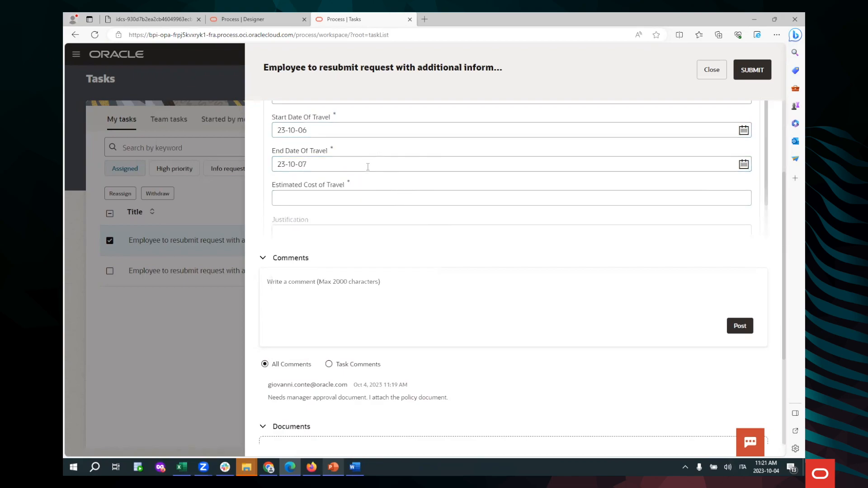
pyautogui.click(367, 199)
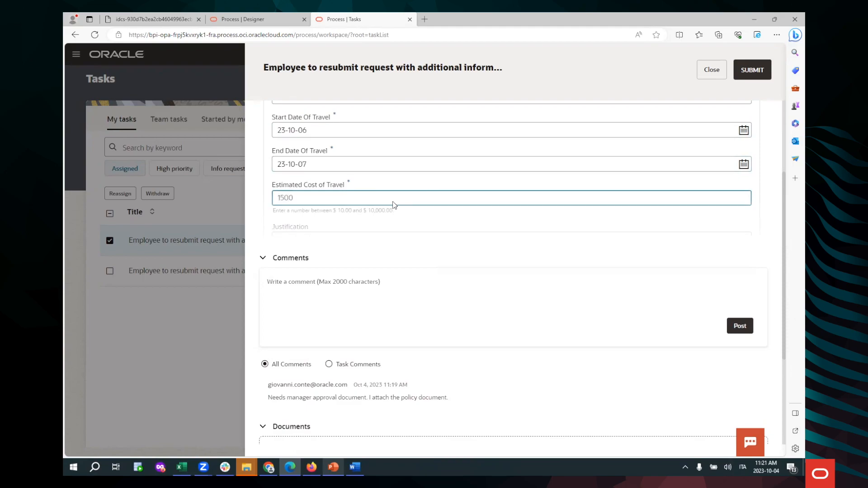
pyautogui.click(393, 204)
pyautogui.click(386, 223)
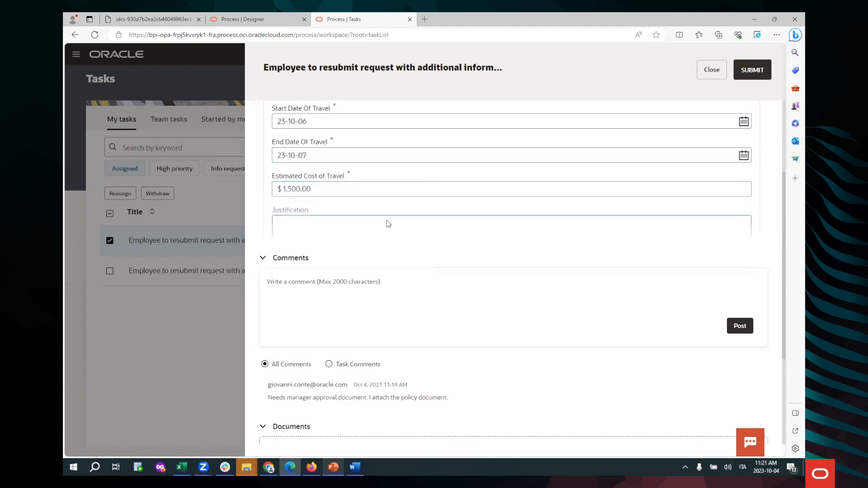
pyautogui.write('Business Travel approved from manager')
# Step: Post the comment "I attach the approval document as per the provided policy" on the task
pyautogui.click(388, 294)
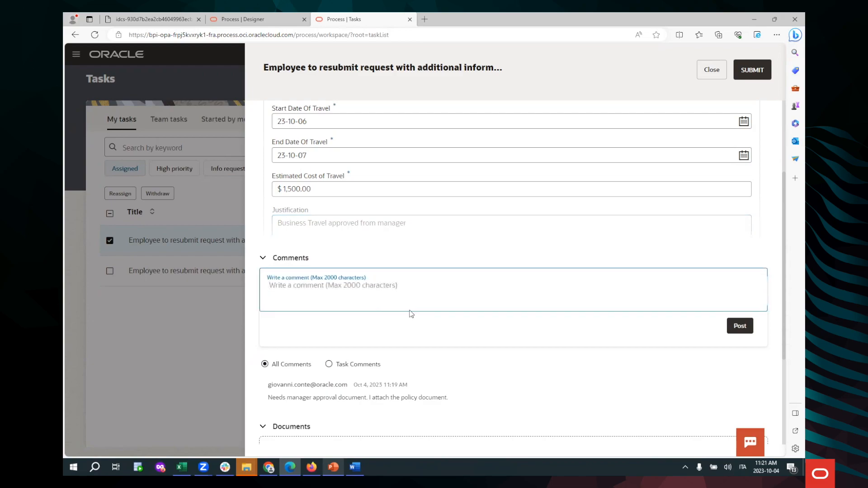
pyautogui.write('I sat')
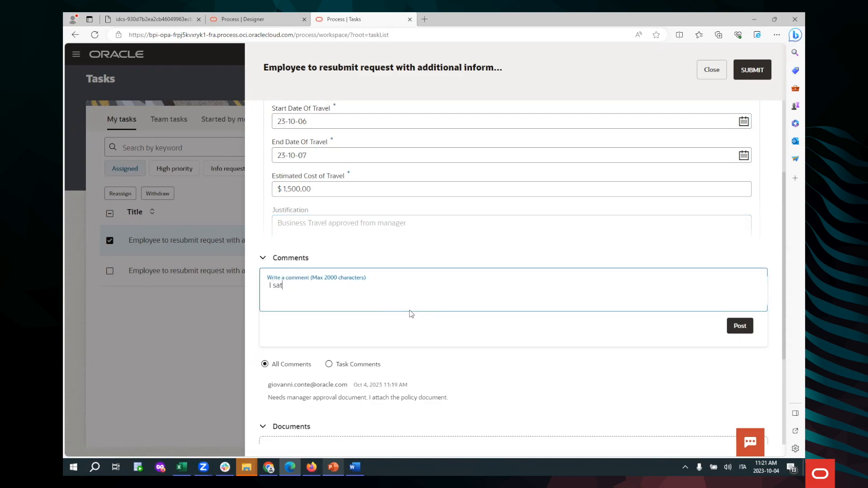
pyautogui.write('tahc the approval document as per')
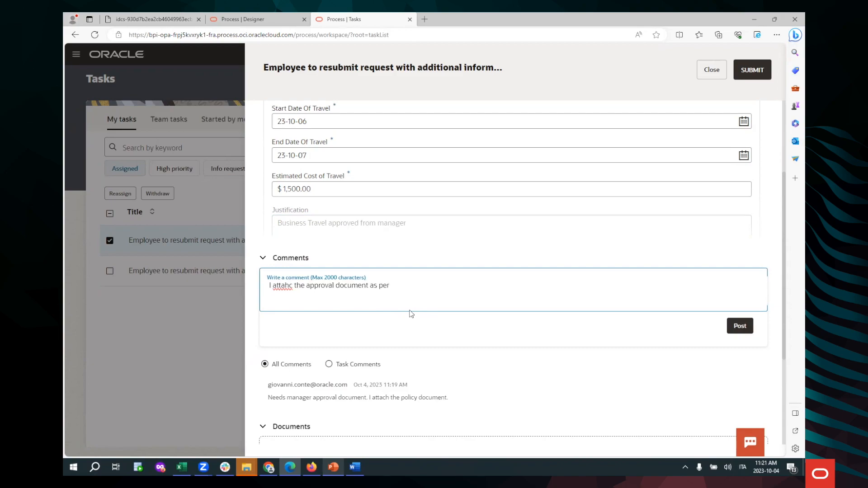
pyautogui.write(' the poòvide')
pyautogui.press('BackSpace')
pyautogui.press('BackSpace')
pyautogui.write('ch')
pyautogui.click(739, 325)
# Step: Attach BPMN_Process_2_Approval.docx from the OPA_BPMN folder to the task's documents and dismiss the confirmation
pyautogui.scroll(-3, 404, 356)
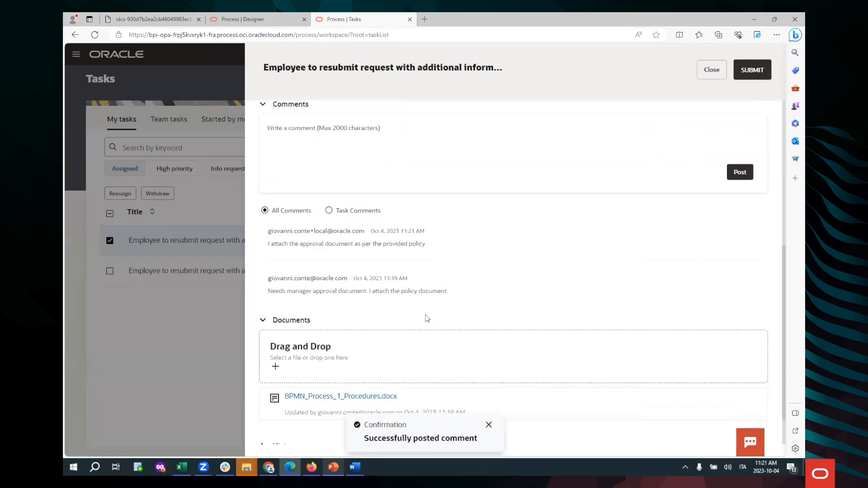
pyautogui.click(277, 366)
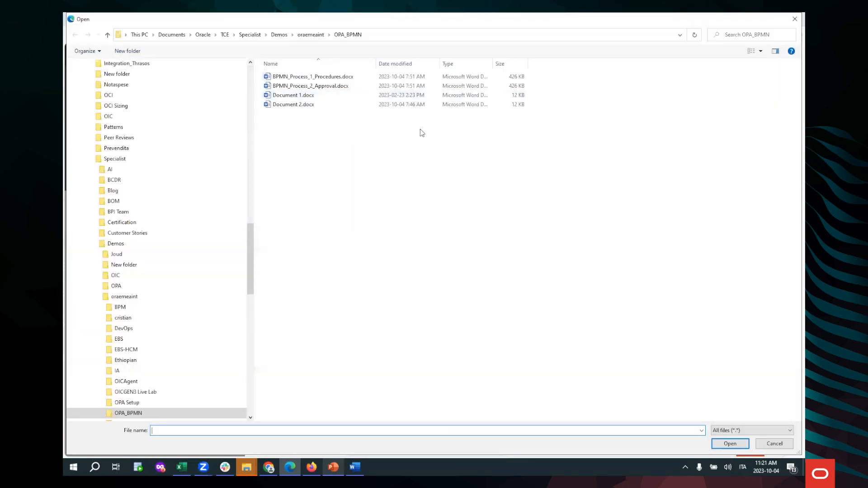
pyautogui.doubleClick(329, 87)
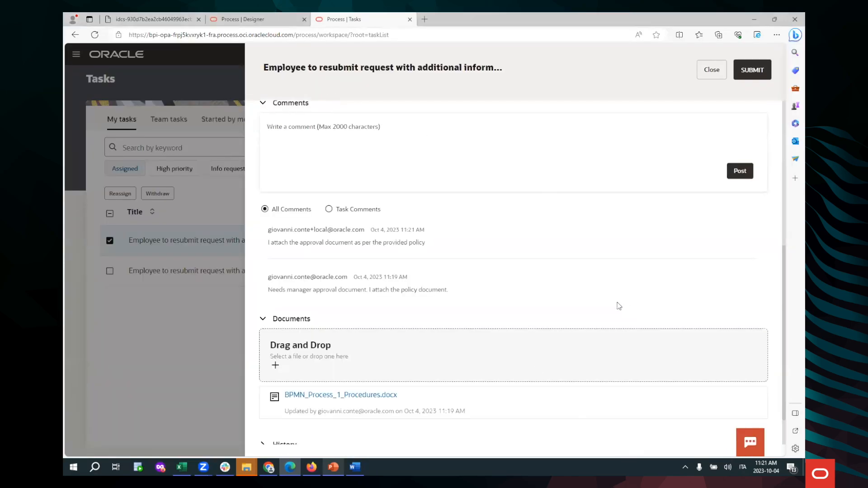
pyautogui.scroll(-1, 592, 306)
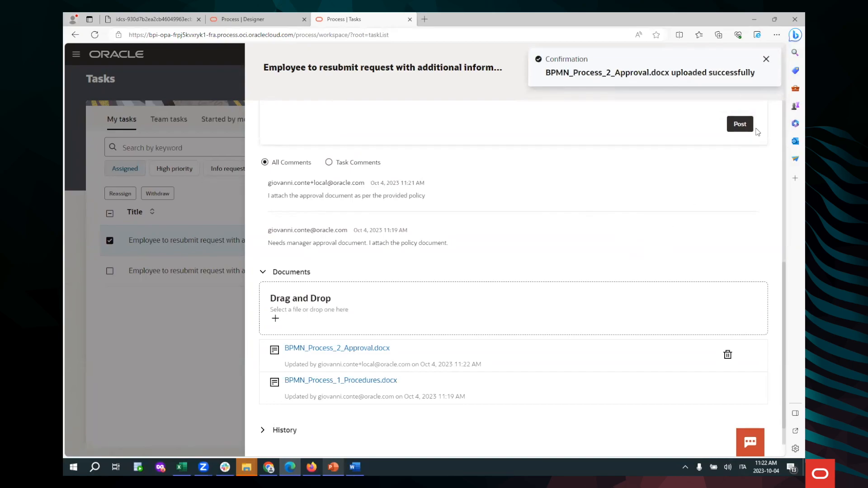
pyautogui.click(766, 59)
# Step: Check the completed form and resubmit the travel request
pyautogui.scroll(4, 742, 185)
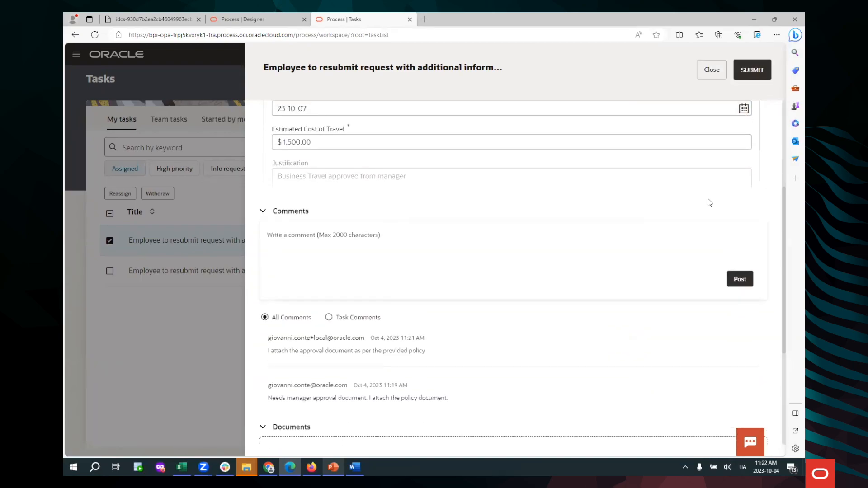
pyautogui.scroll(3, 707, 202)
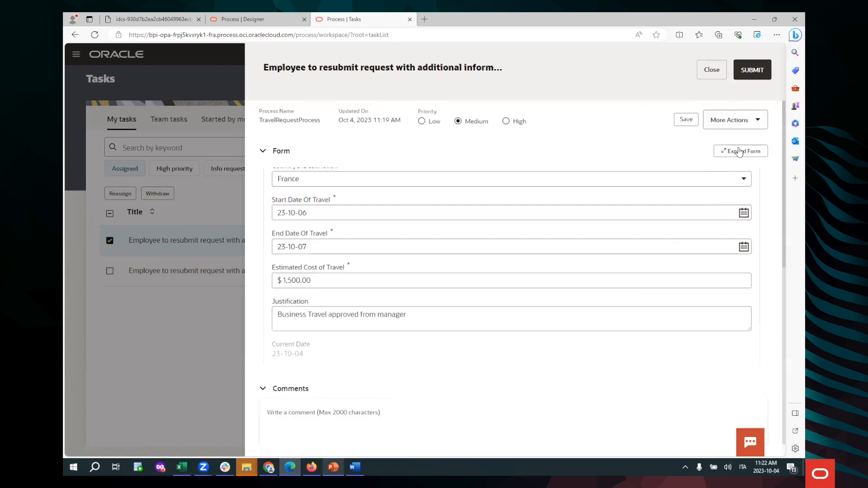
pyautogui.scroll(-8, 731, 237)
pyautogui.scroll(6, 728, 234)
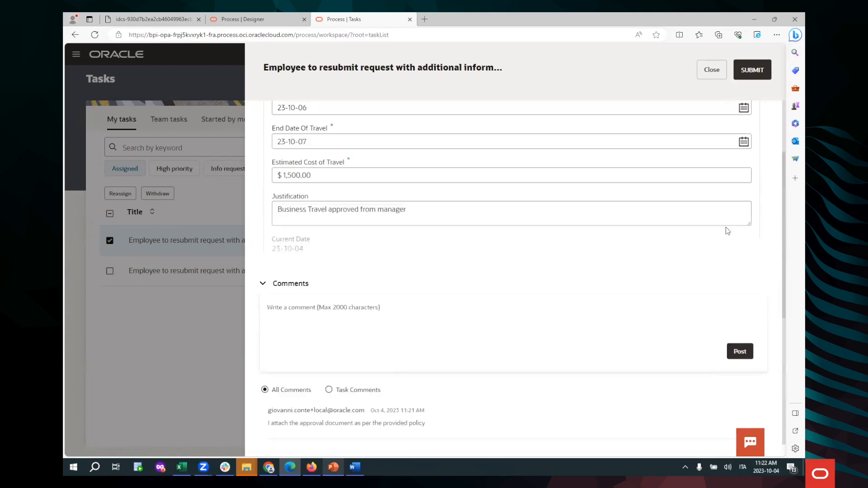
pyautogui.click(752, 70)
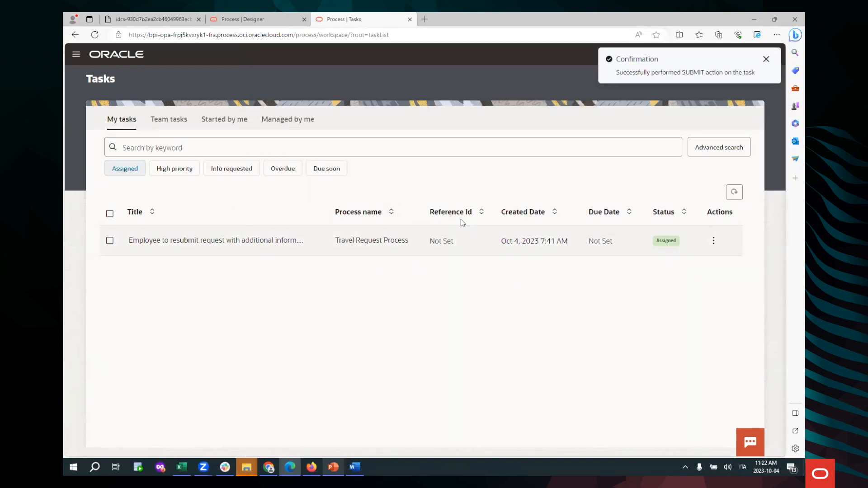
# Step: Switch to the approver's Chrome window and reload the Tasks page
pyautogui.hotkey('alt', 'Tab')
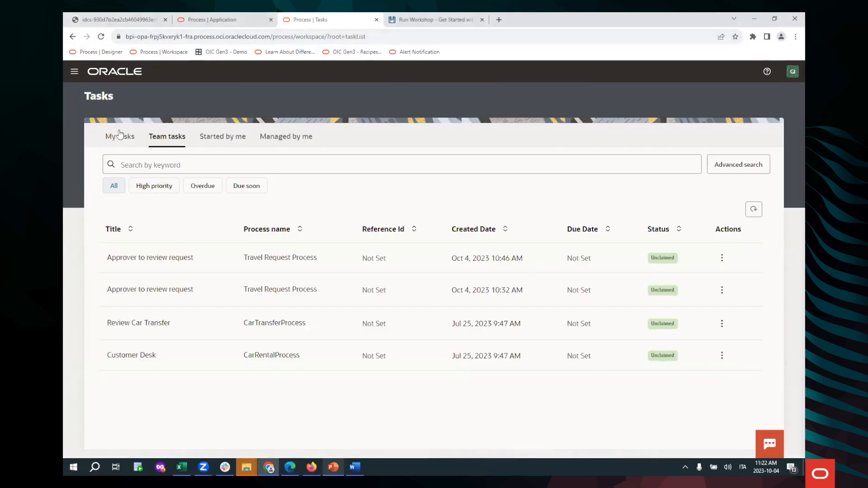
pyautogui.click(101, 38)
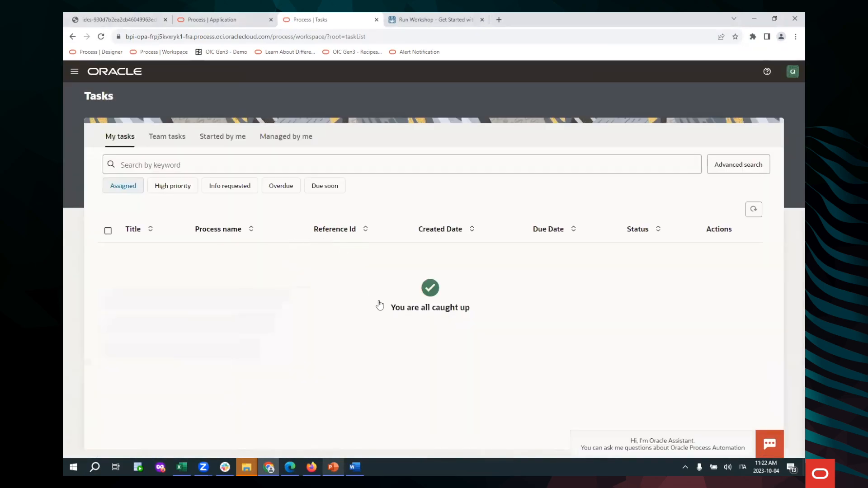
# Step: Open the newest "Approver to review request" task among the team tasks and review its form and comments
pyautogui.click(178, 143)
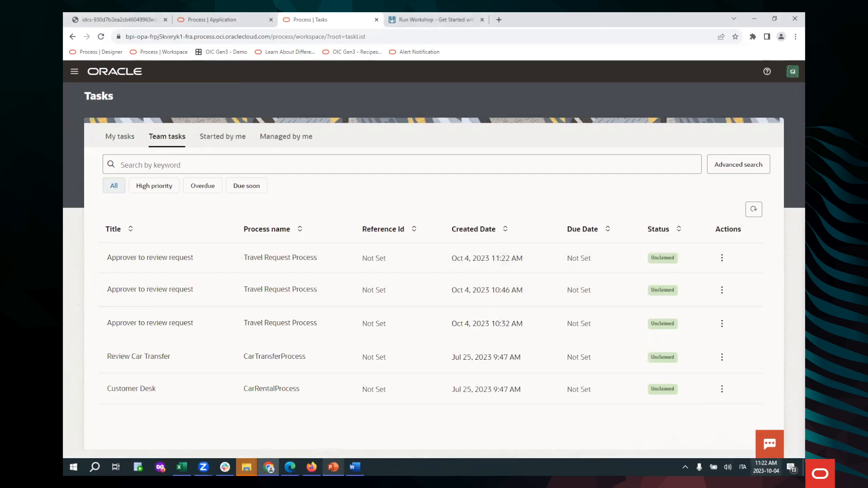
pyautogui.click(327, 260)
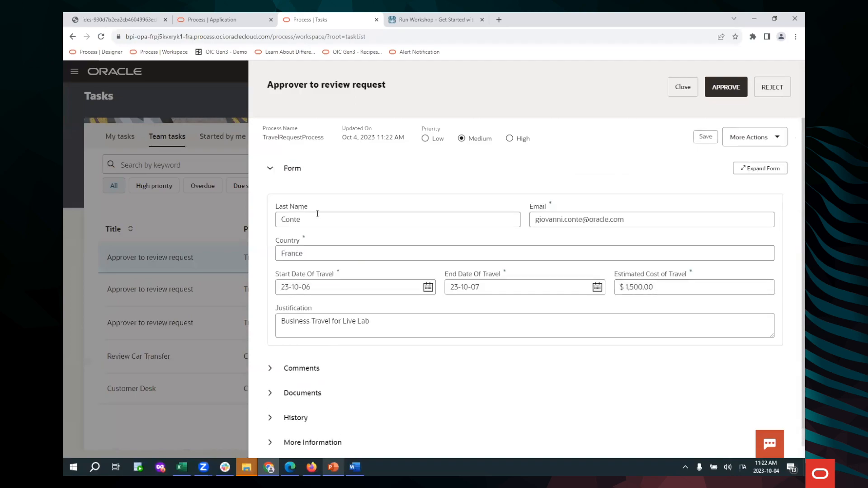
pyautogui.scroll(-1, 348, 308)
pyautogui.click(298, 352)
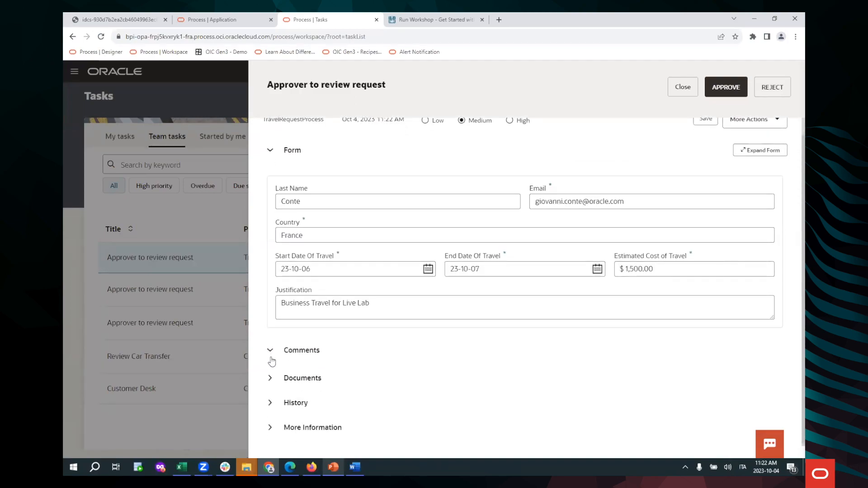
pyautogui.scroll(-3, 405, 317)
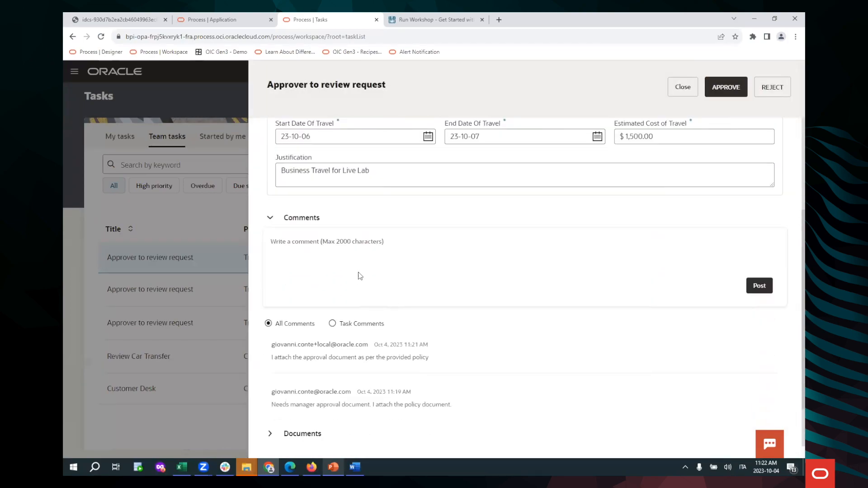
pyautogui.scroll(-1, 384, 298)
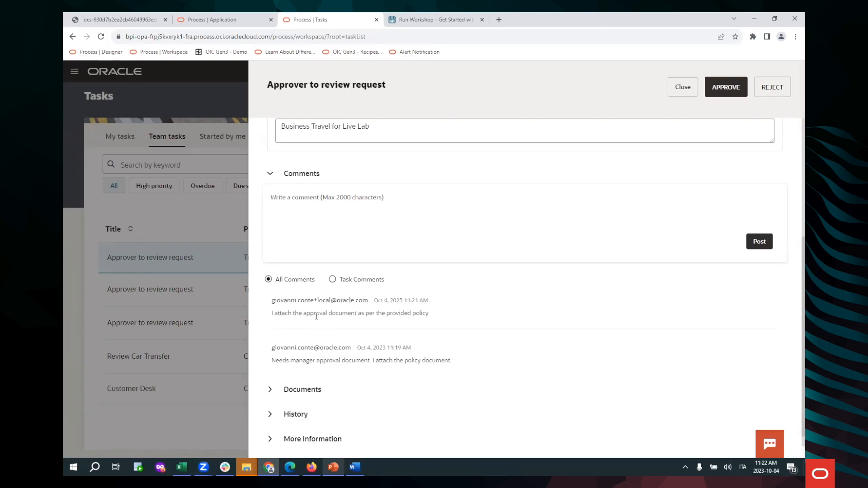
# Step: Check the task's attached documents against the request form and approve the travel request
pyautogui.click(273, 389)
pyautogui.scroll(-3, 438, 345)
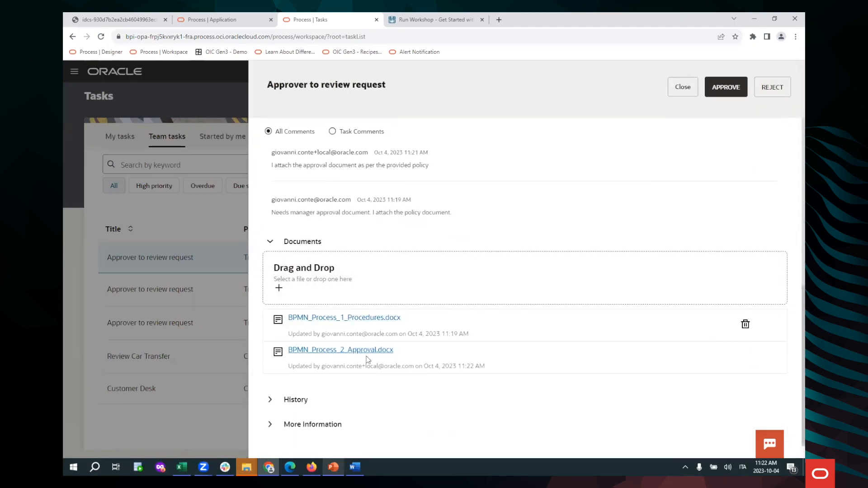
pyautogui.scroll(6, 500, 341)
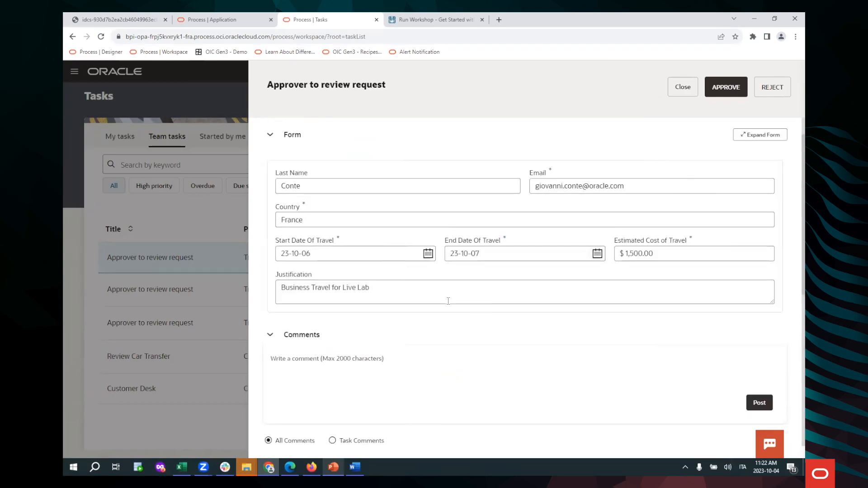
pyautogui.scroll(-6, 448, 301)
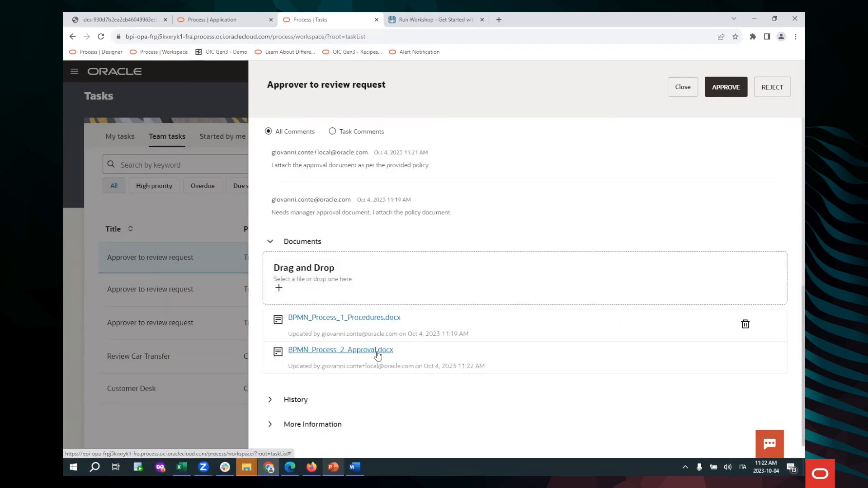
pyautogui.scroll(6, 465, 325)
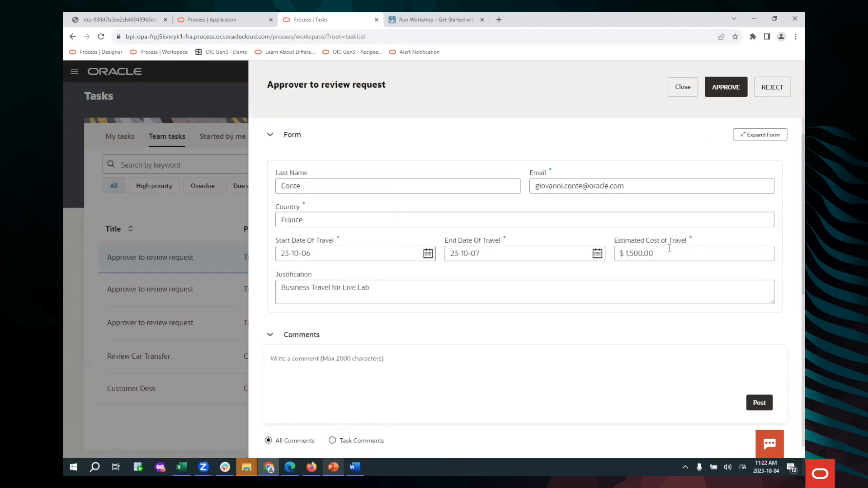
pyautogui.click(737, 93)
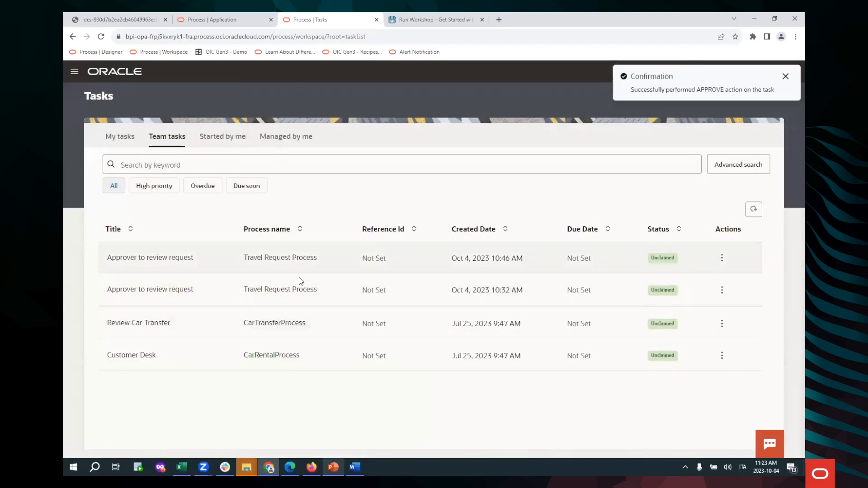
# Step: Open the completed Travel Request Process instance created Oct 4, 2023 11:18 AM in process tracking
pyautogui.click(74, 73)
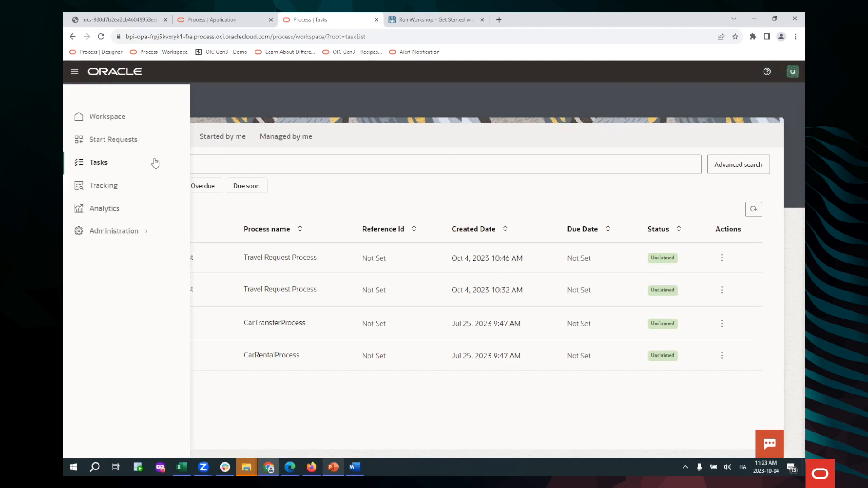
pyautogui.click(102, 185)
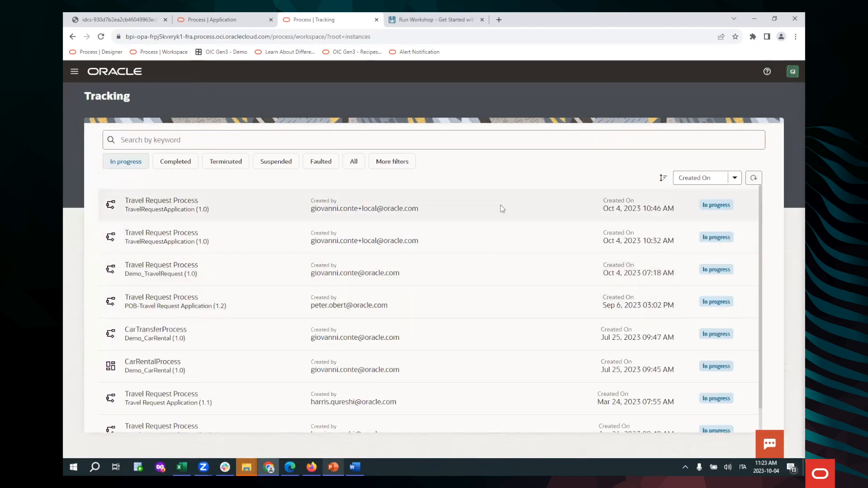
pyautogui.click(176, 164)
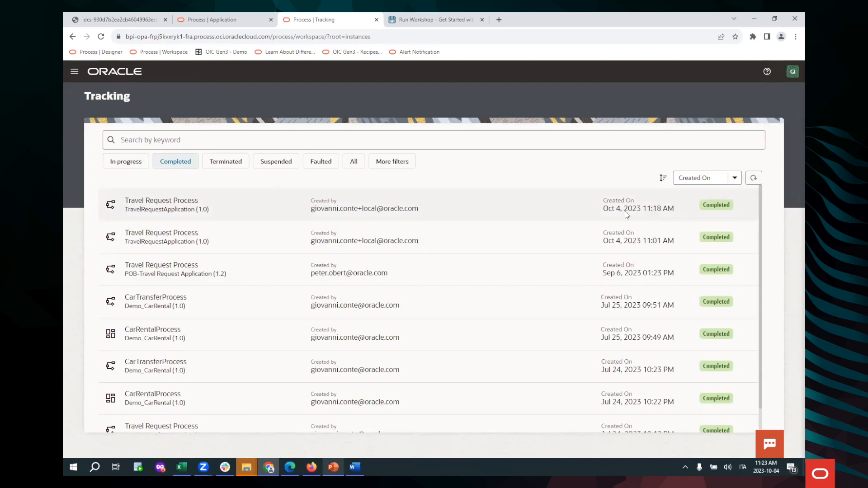
pyautogui.click(442, 208)
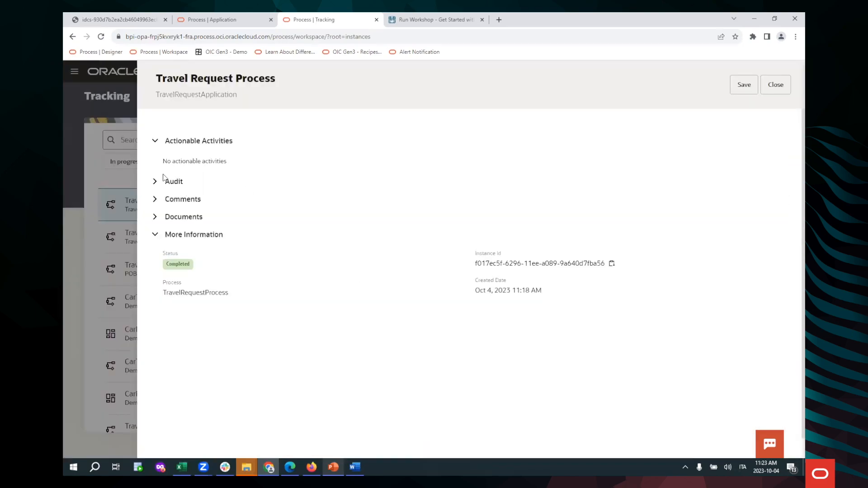
# Step: Examine the instance's audit trail through to its end activity, including the input and output of the submission and the rejected approval step
pyautogui.click(153, 181)
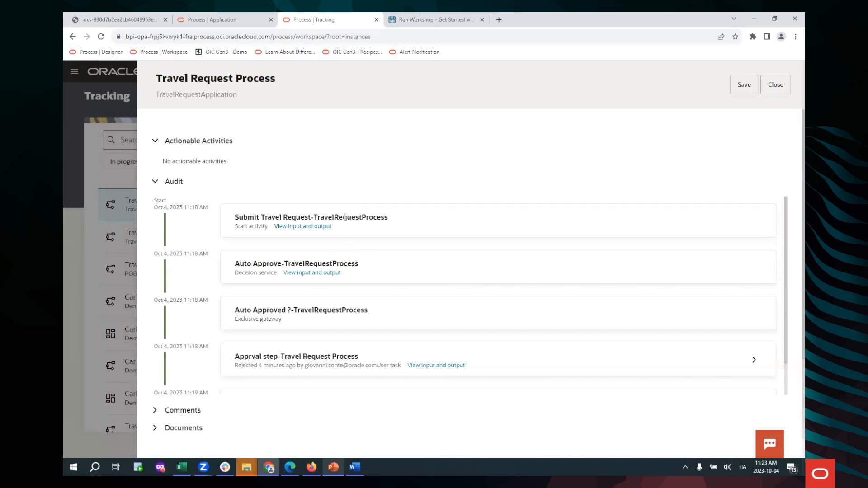
pyautogui.click(319, 227)
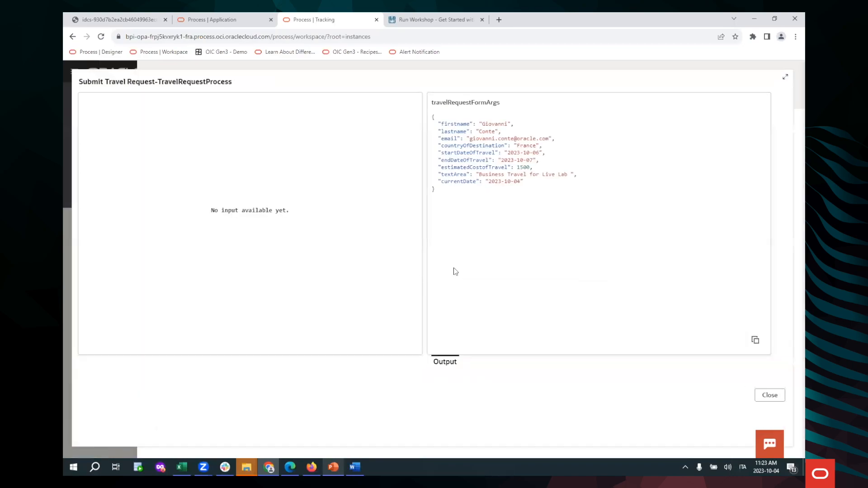
pyautogui.click(775, 395)
pyautogui.scroll(-1, 325, 275)
pyautogui.scroll(-2, 319, 262)
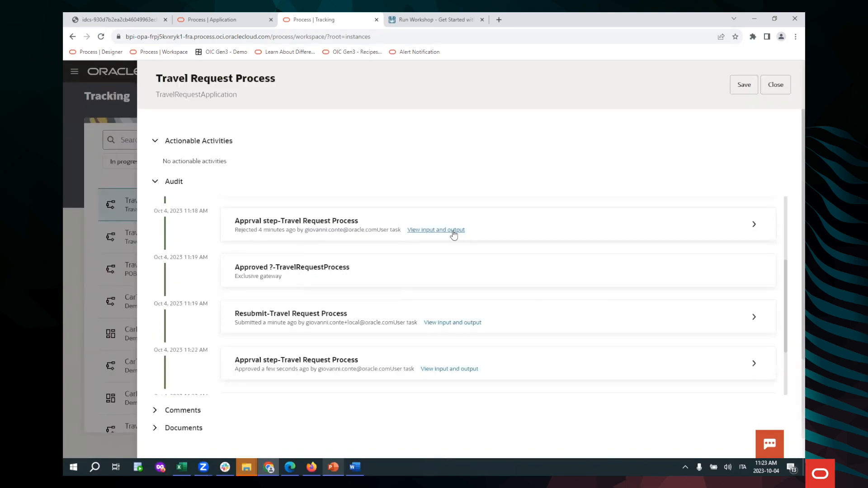
pyautogui.click(437, 231)
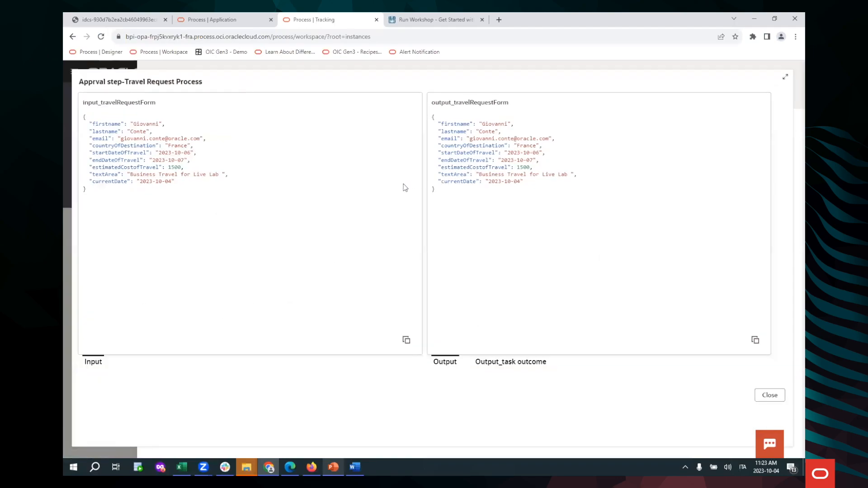
pyautogui.click(773, 403)
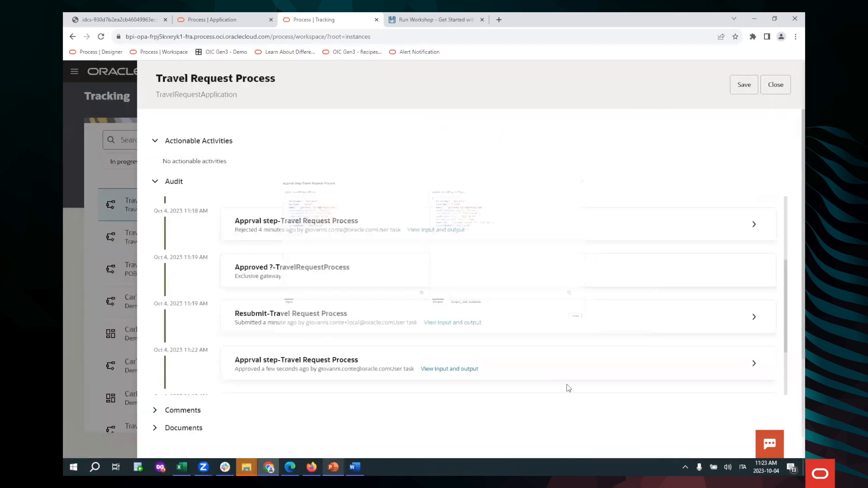
pyautogui.scroll(-2, 393, 246)
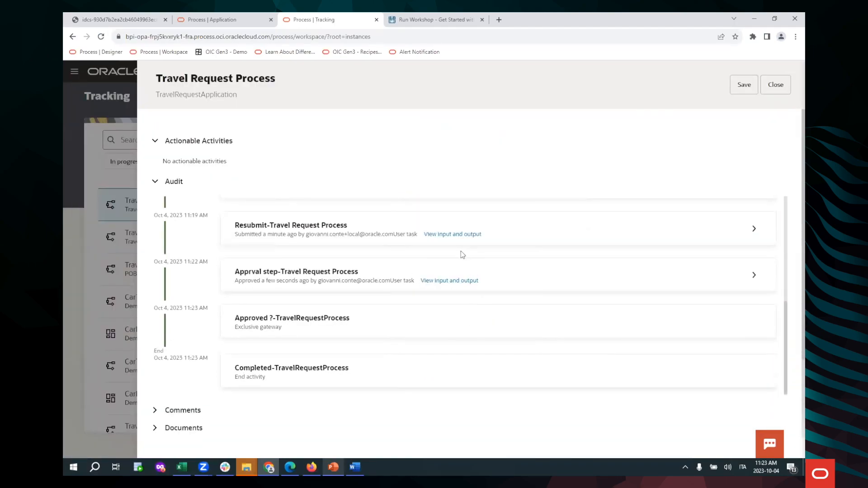
pyautogui.scroll(-2, 446, 291)
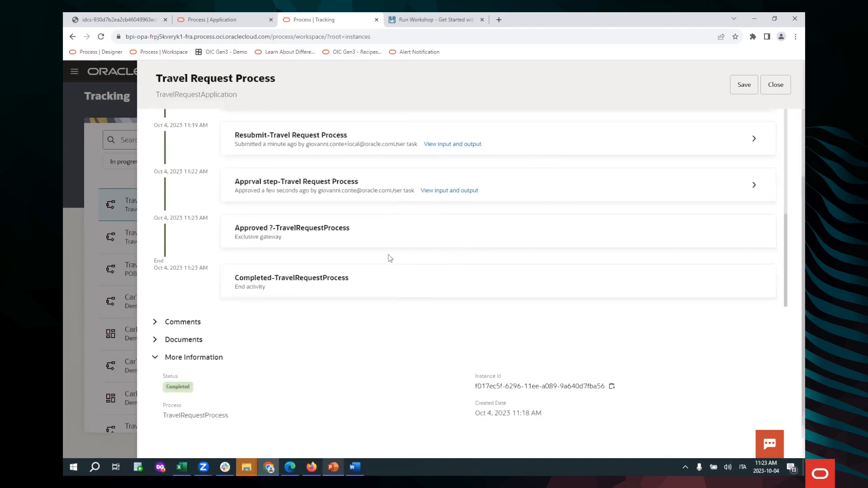
# Step: Review the comments and documents recorded on the process instance, then close its details
pyautogui.click(154, 307)
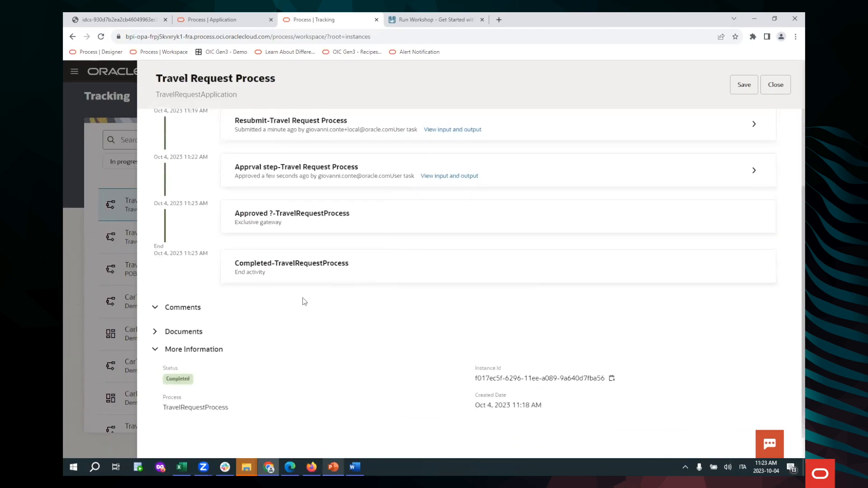
pyautogui.scroll(-3, 312, 312)
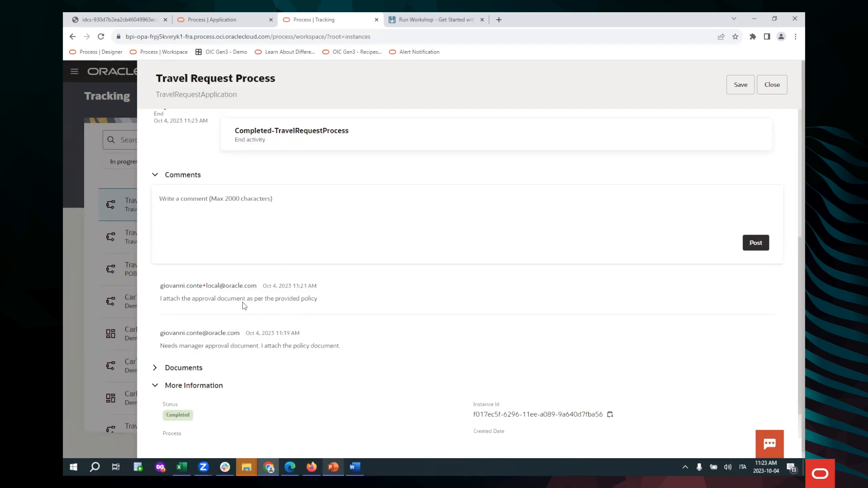
pyautogui.click(154, 367)
pyautogui.scroll(-4, 409, 330)
pyautogui.scroll(4, 392, 345)
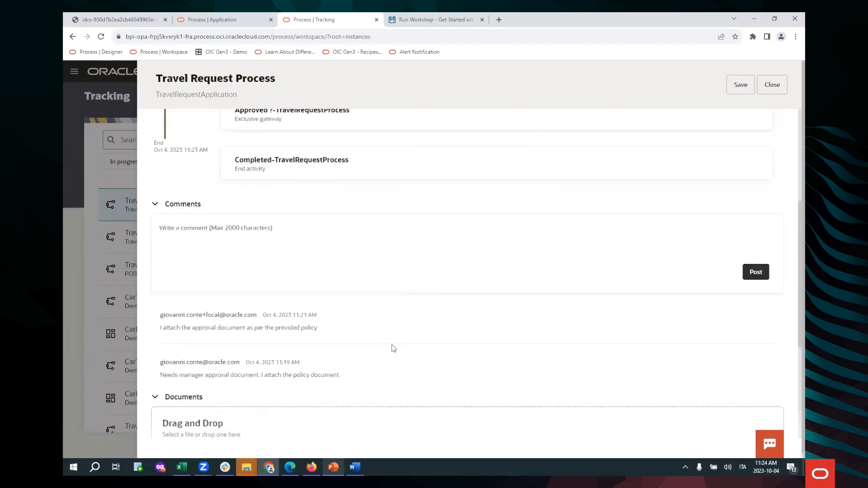
pyautogui.scroll(1, 393, 348)
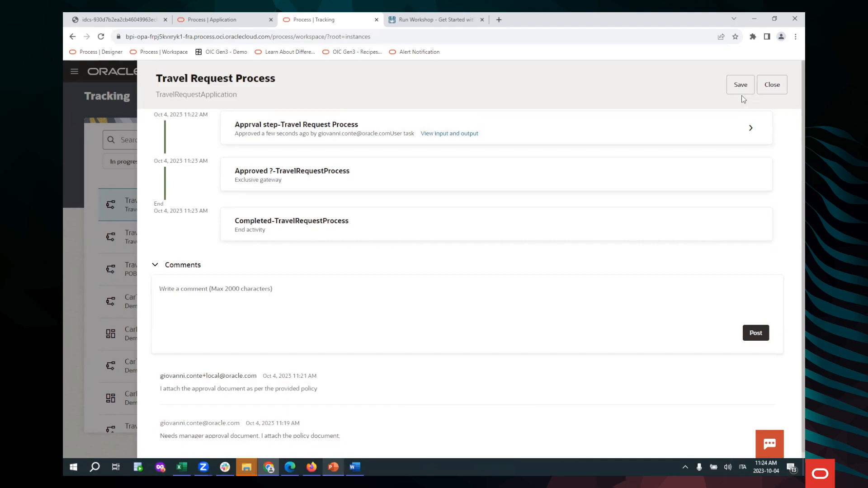
pyautogui.click(773, 87)
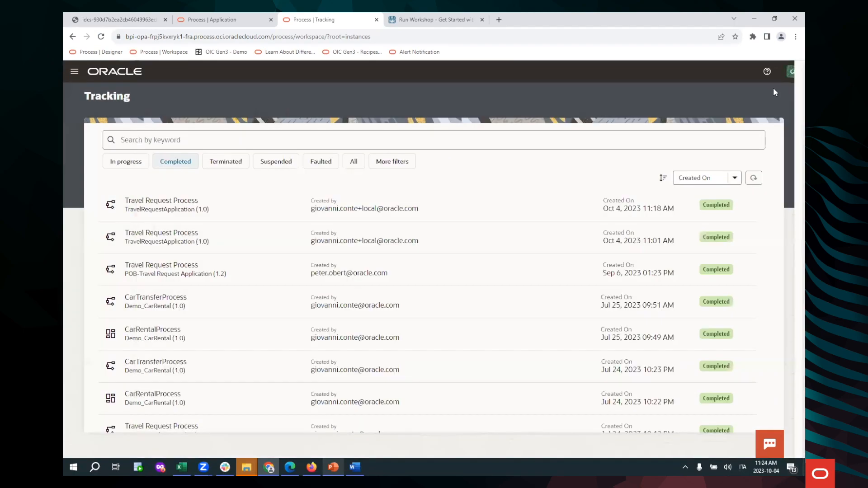